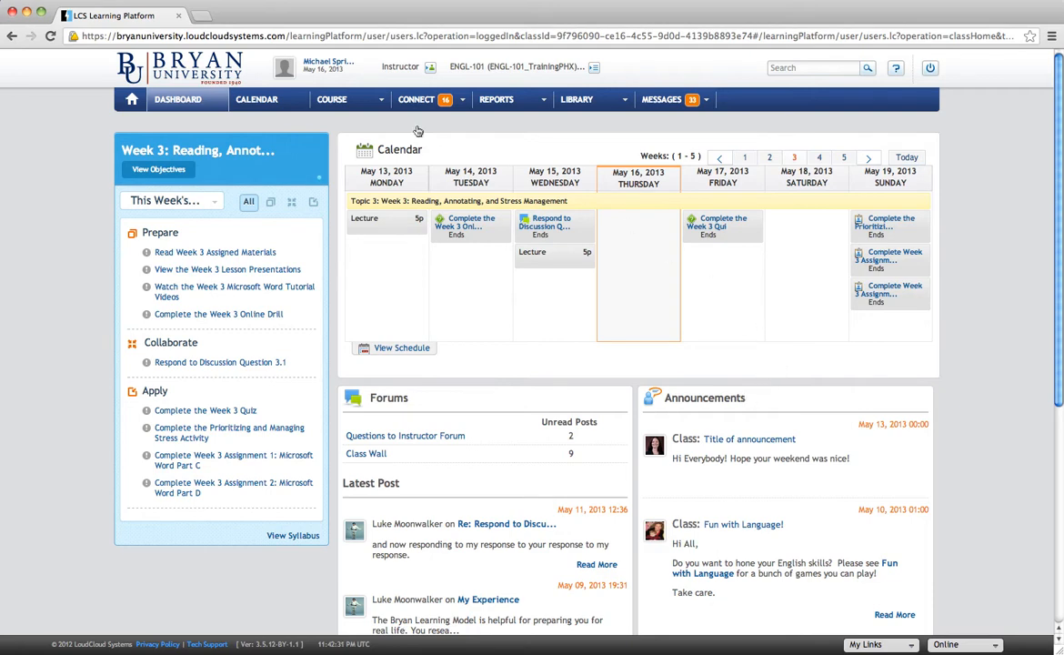
Open the course material and filter the task list to show only assignments.
mouse_move(333, 95)
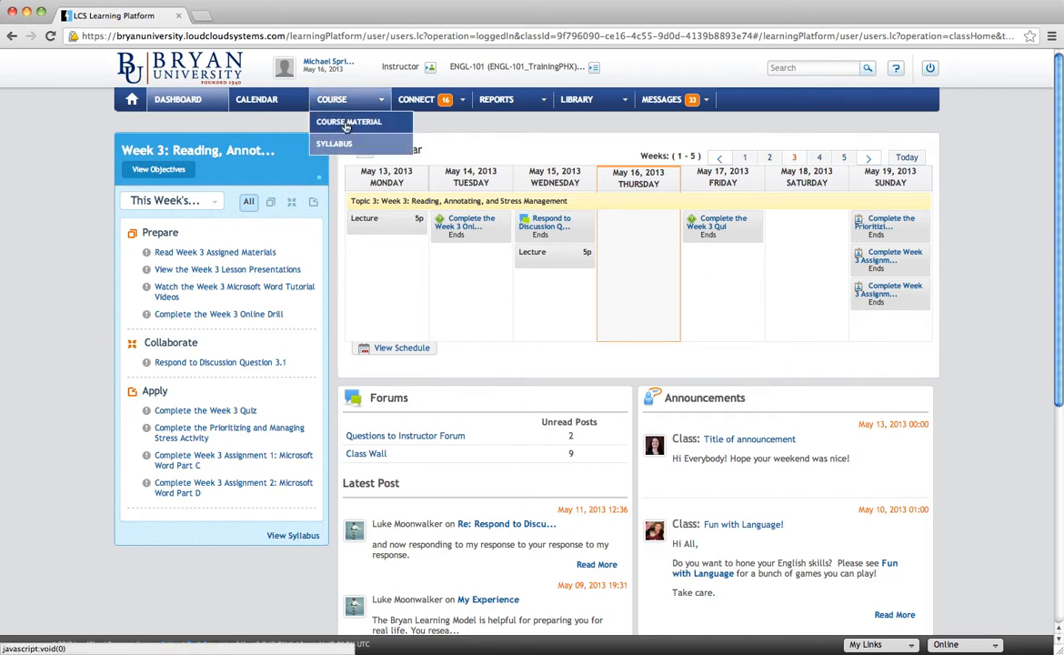
click(346, 125)
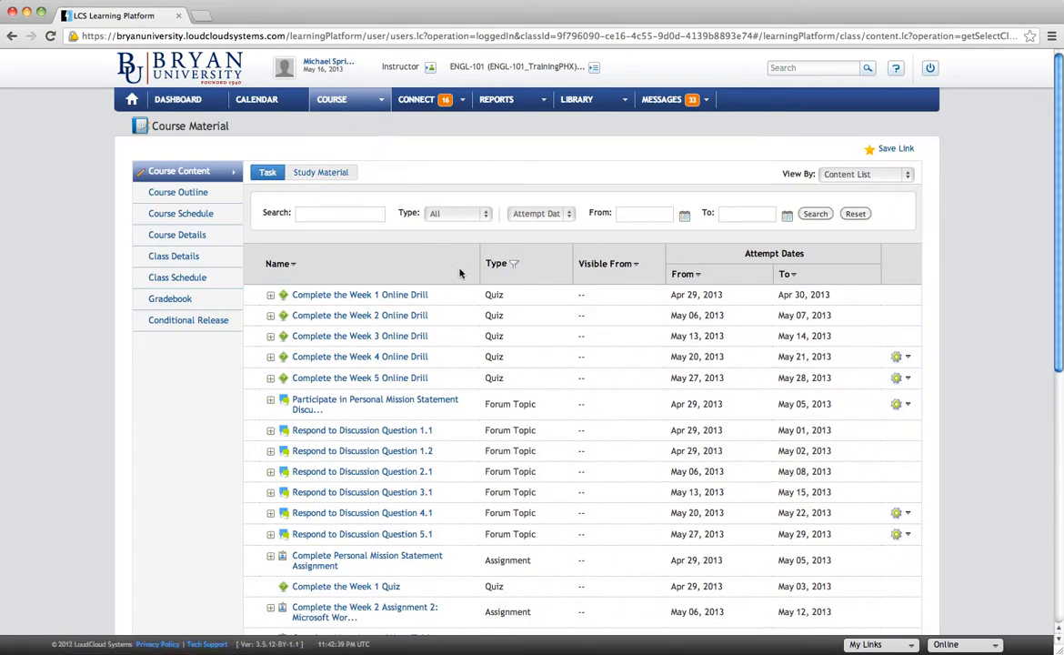
scroll(458, 268, down, 1)
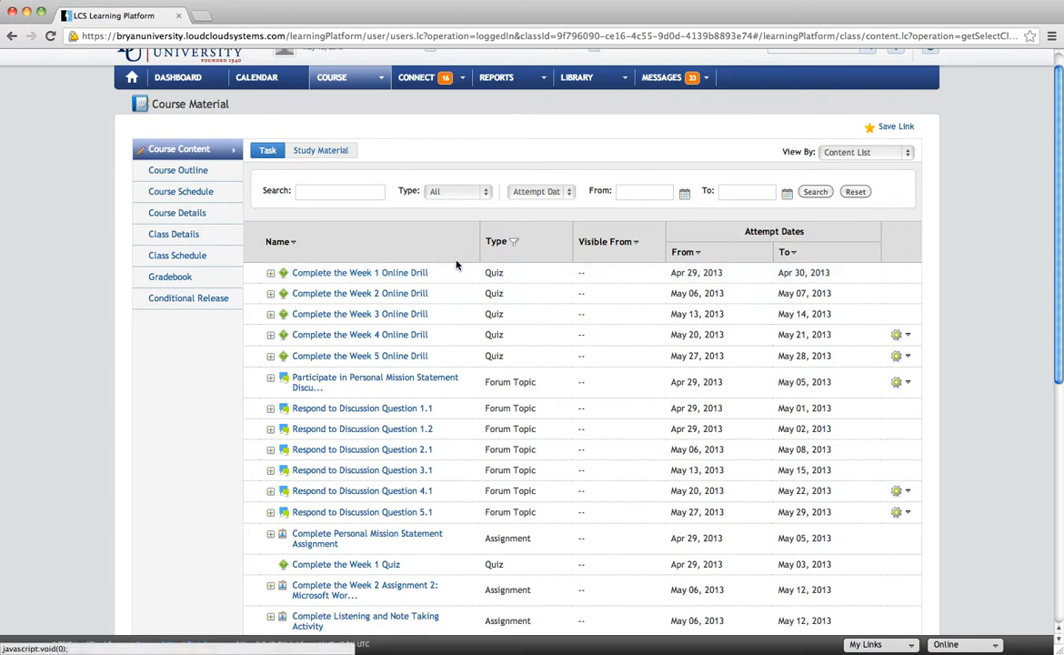
click(456, 192)
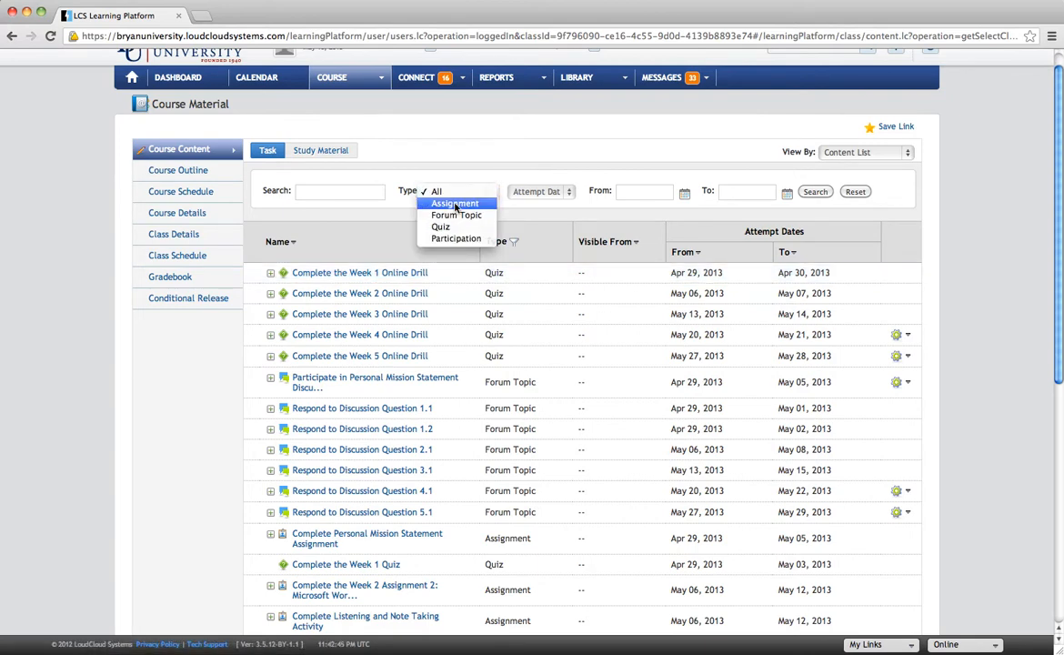
click(455, 203)
click(816, 193)
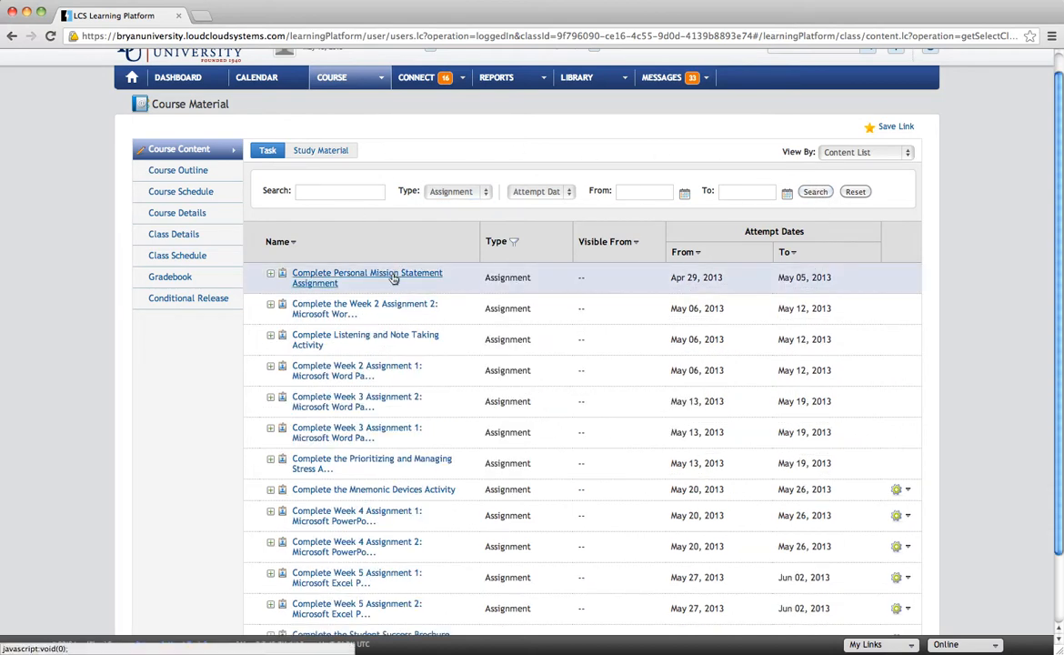
Open the Complete Personal Mission Statement Assignment and review the first student's submission and its submission date.
scroll(394, 278, down, 1)
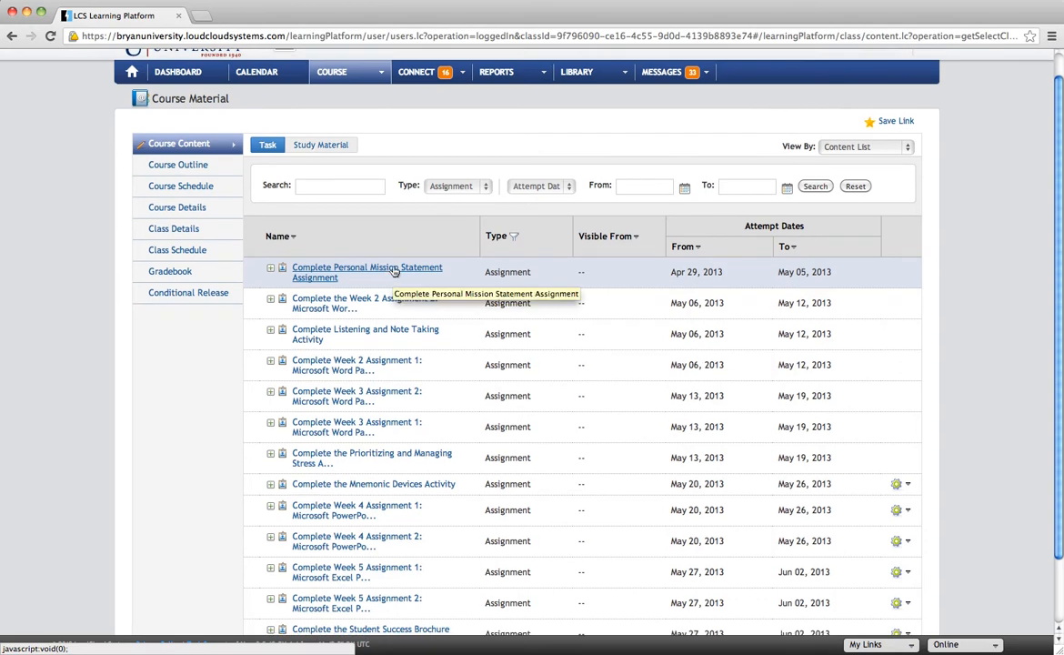
click(394, 271)
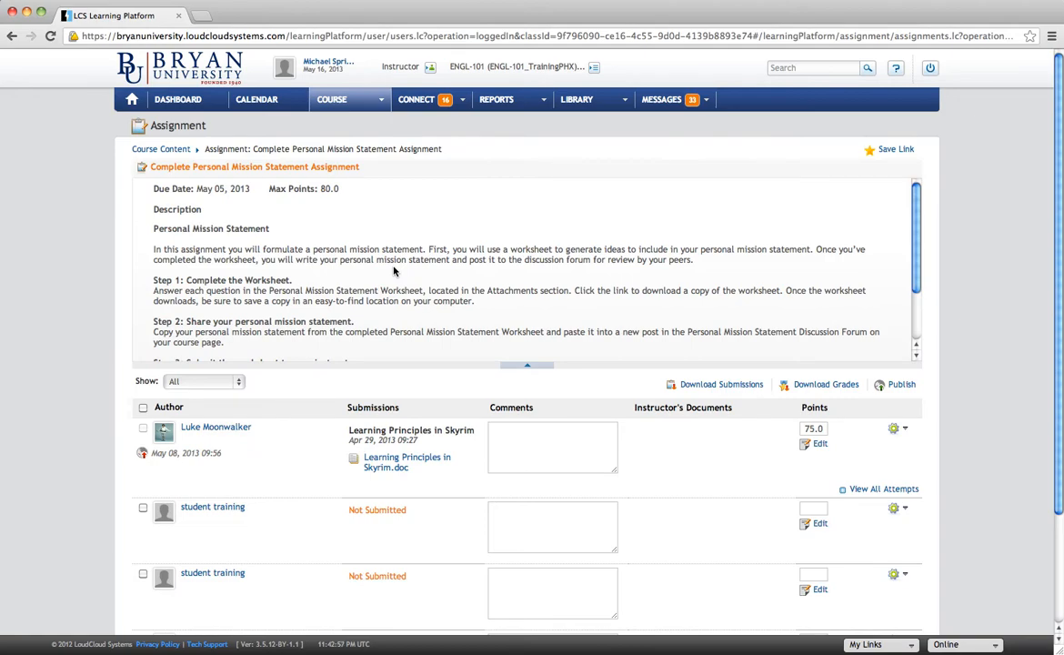
scroll(394, 271, down, 3)
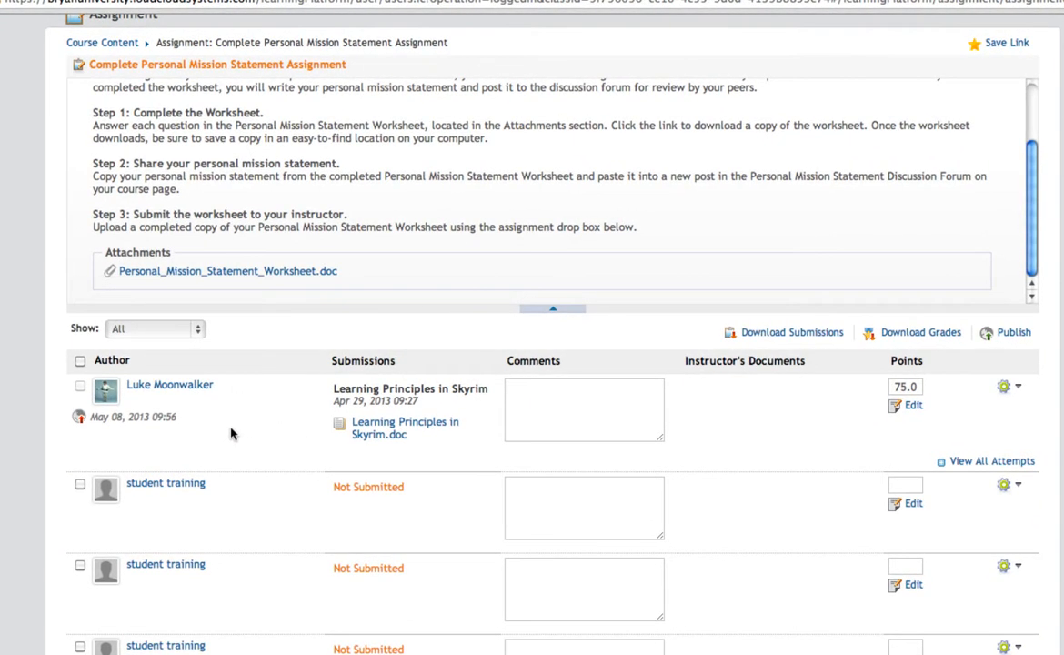
scroll(233, 429, down, 2)
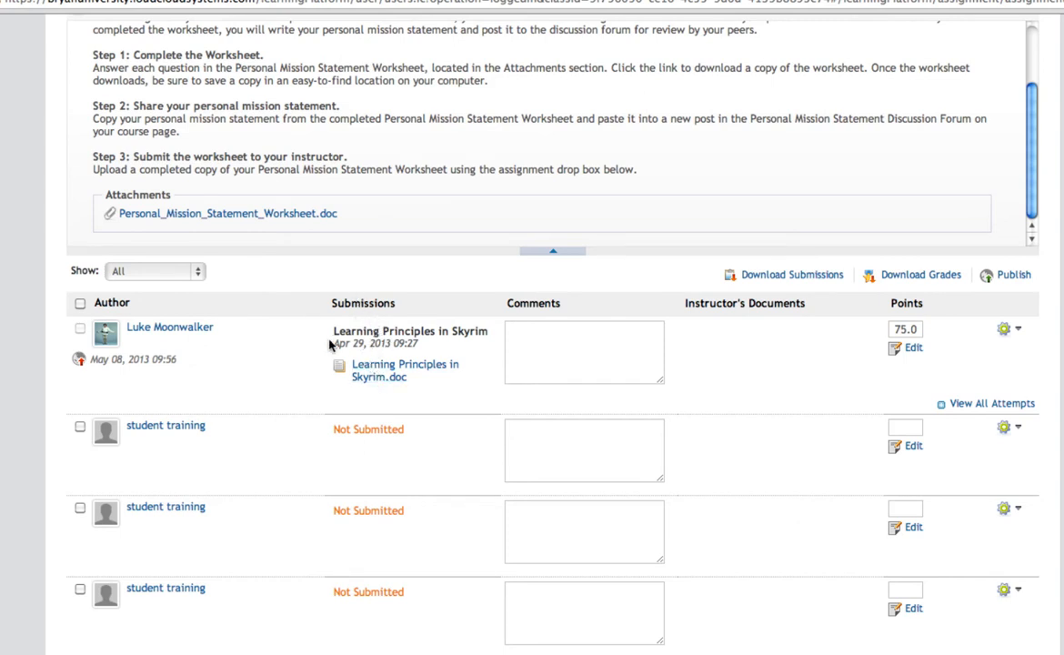
drag(332, 343, 421, 344)
click(427, 344)
Make the first student's grading entry editable and enter the comment "Good job! Improve on X and Y.".
click(555, 333)
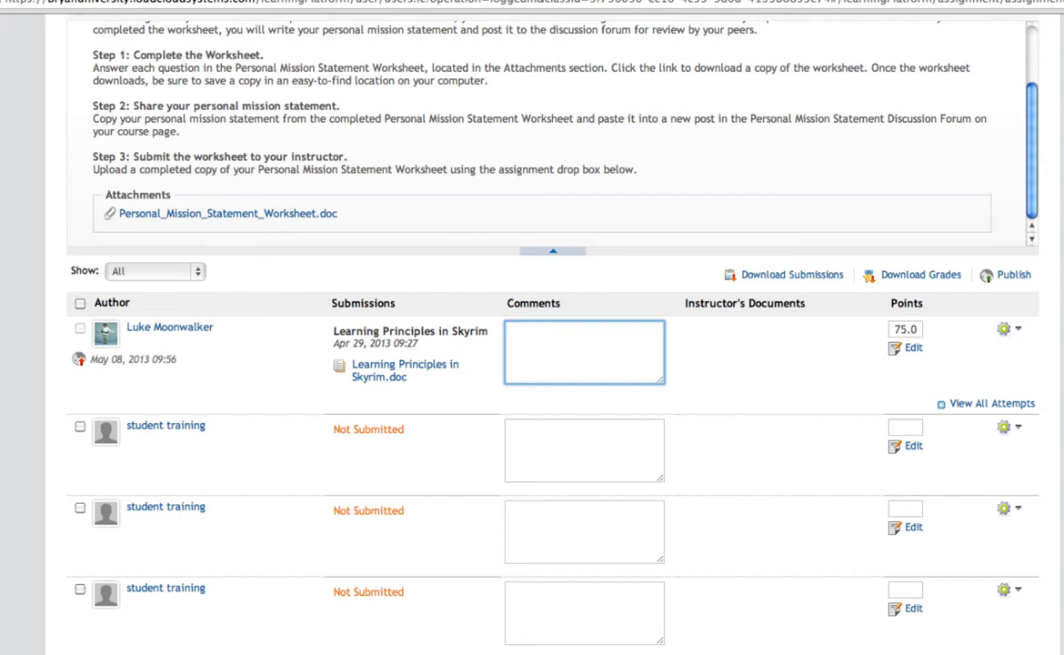
click(913, 348)
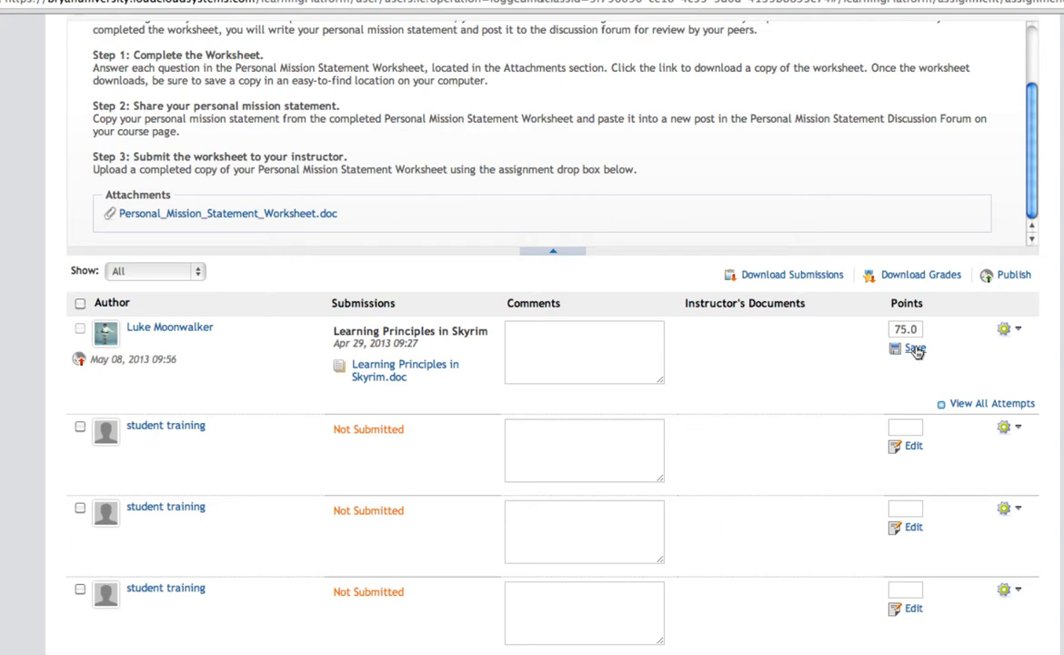
click(571, 341)
click(548, 444)
click(547, 357)
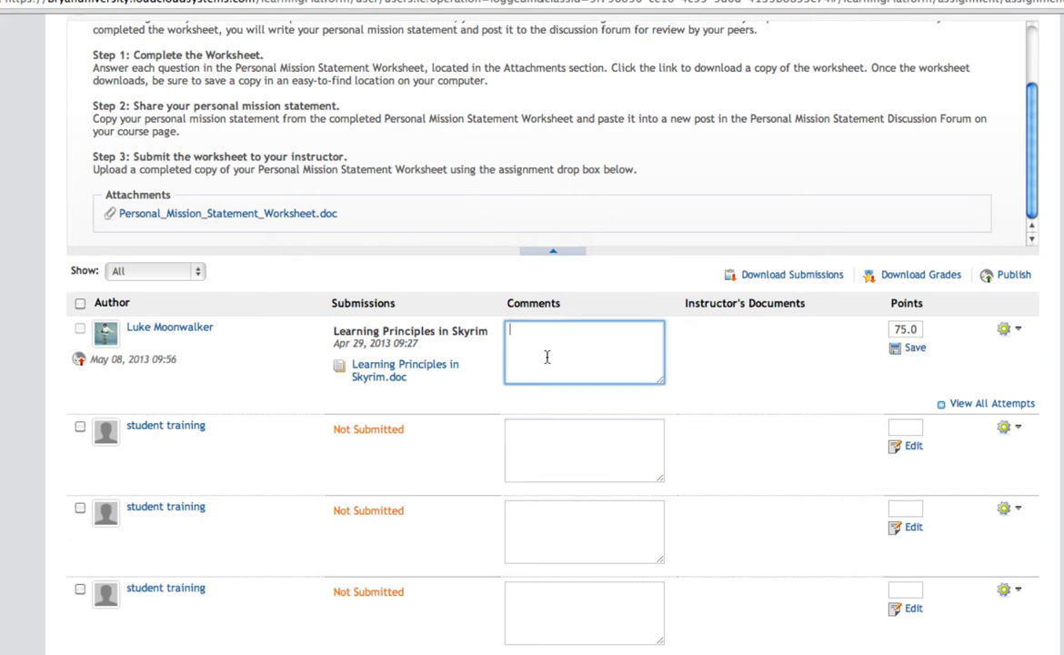
text(T)
text(ood job)
text(! Imp)
text(rove on X)
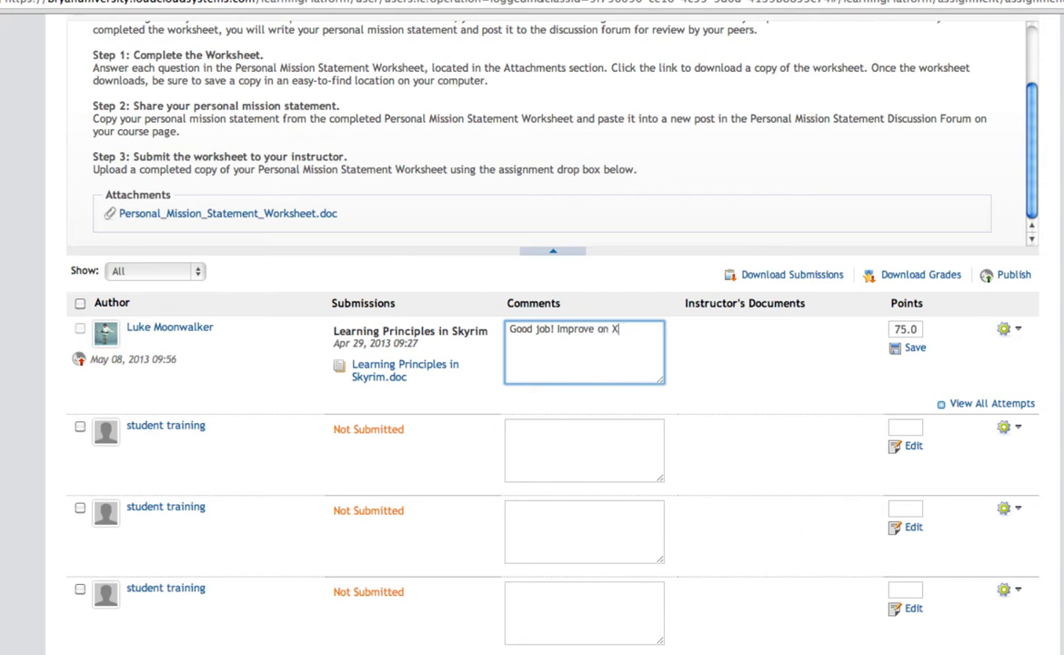
text( and Y.)
Check the first student's points entry and save it together with the comment.
click(914, 332)
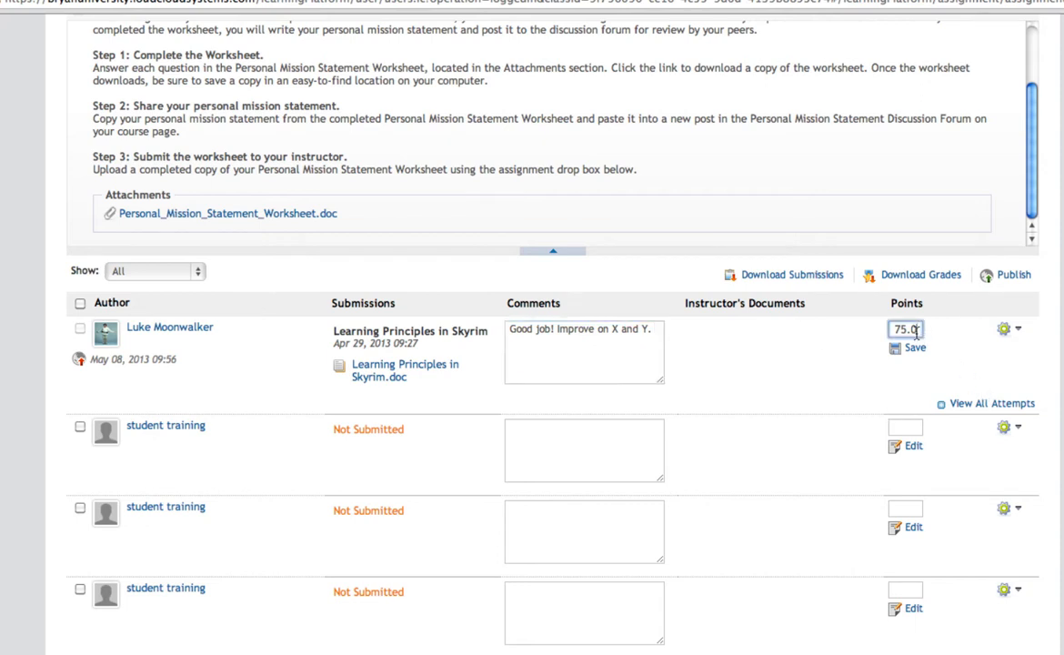
drag(921, 332, 894, 331)
click(919, 333)
drag(921, 333, 873, 336)
click(910, 329)
click(915, 349)
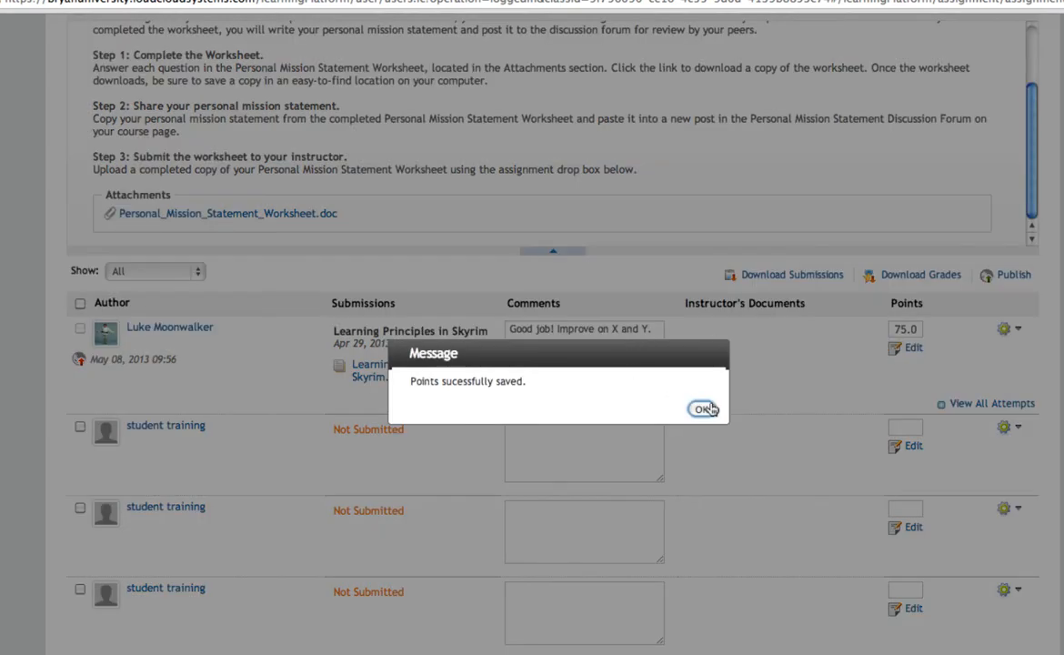
click(706, 410)
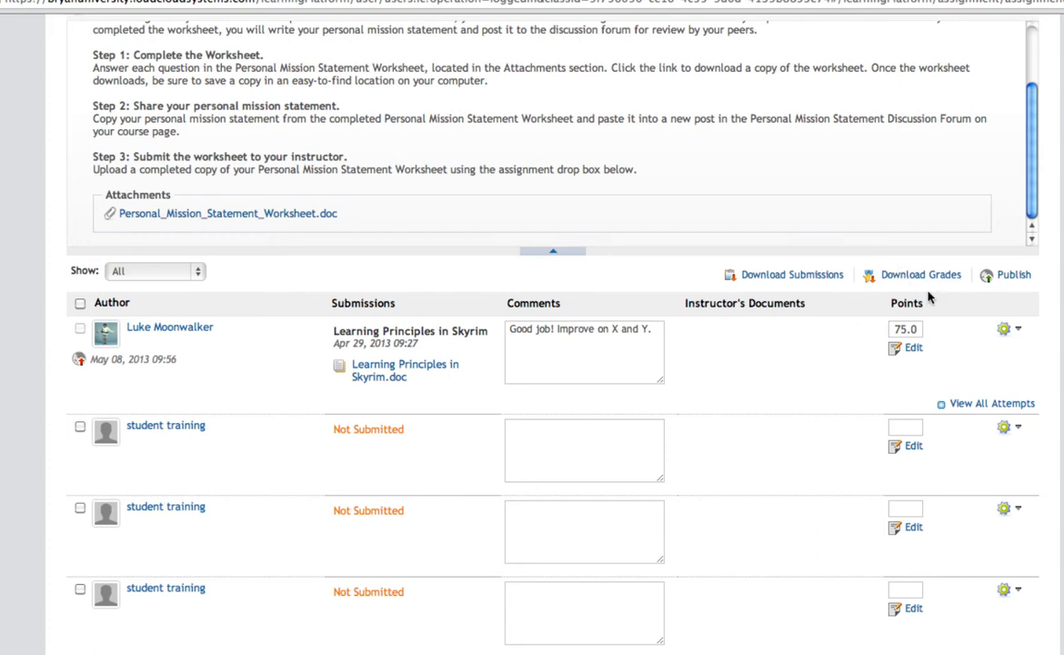
click(1008, 329)
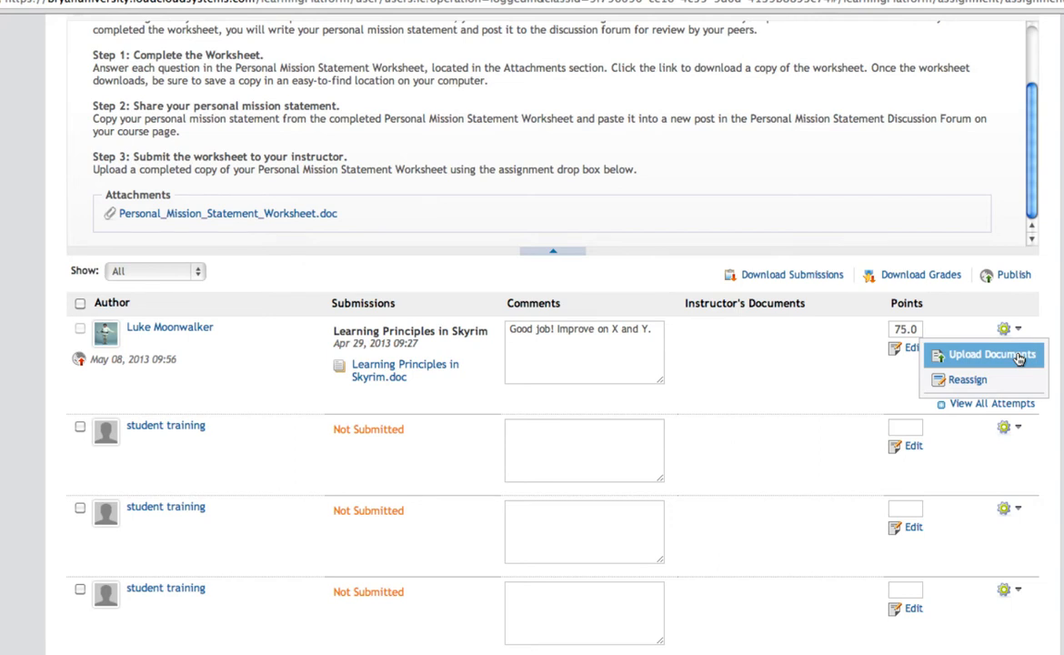
drag(682, 303, 820, 305)
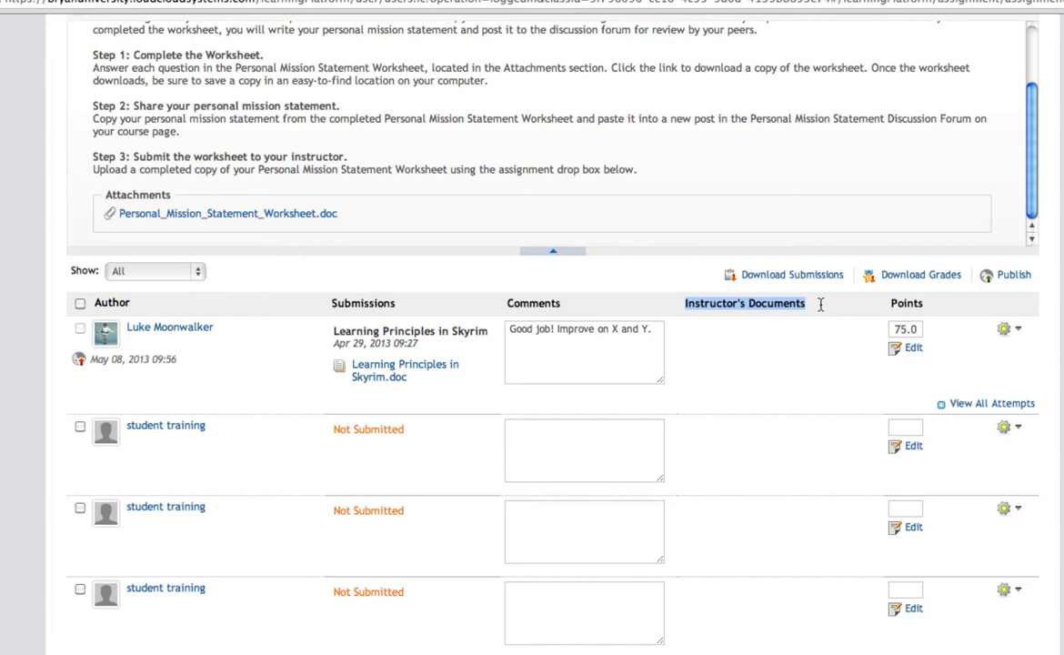
click(820, 306)
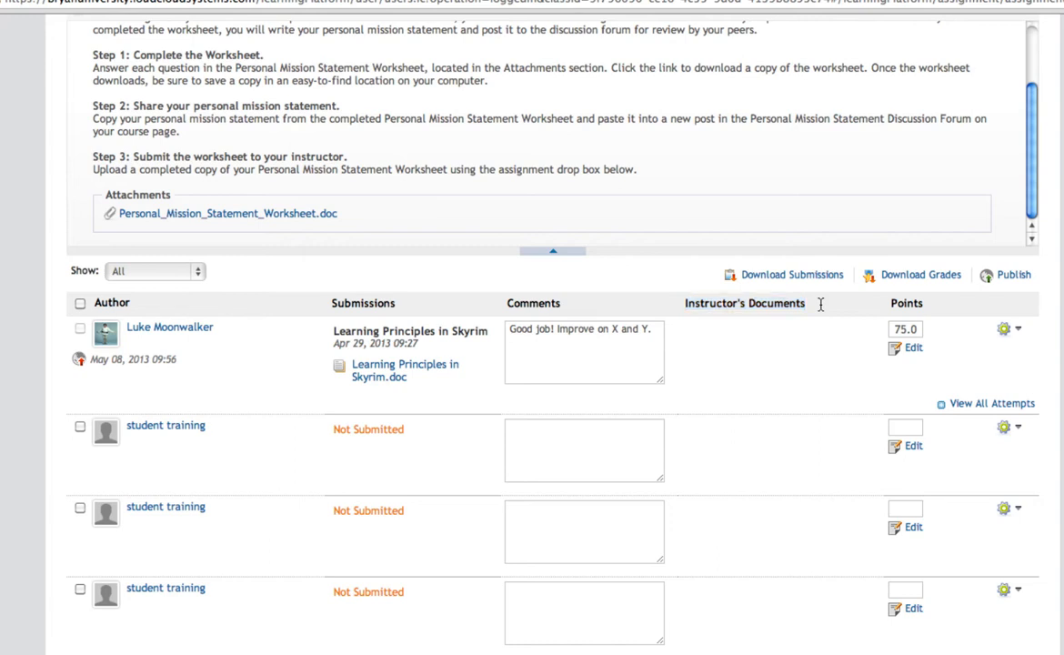
Start reassigning the assignment to the first student and set the end date to 05/22/2013.
click(1006, 328)
click(1018, 329)
click(1019, 330)
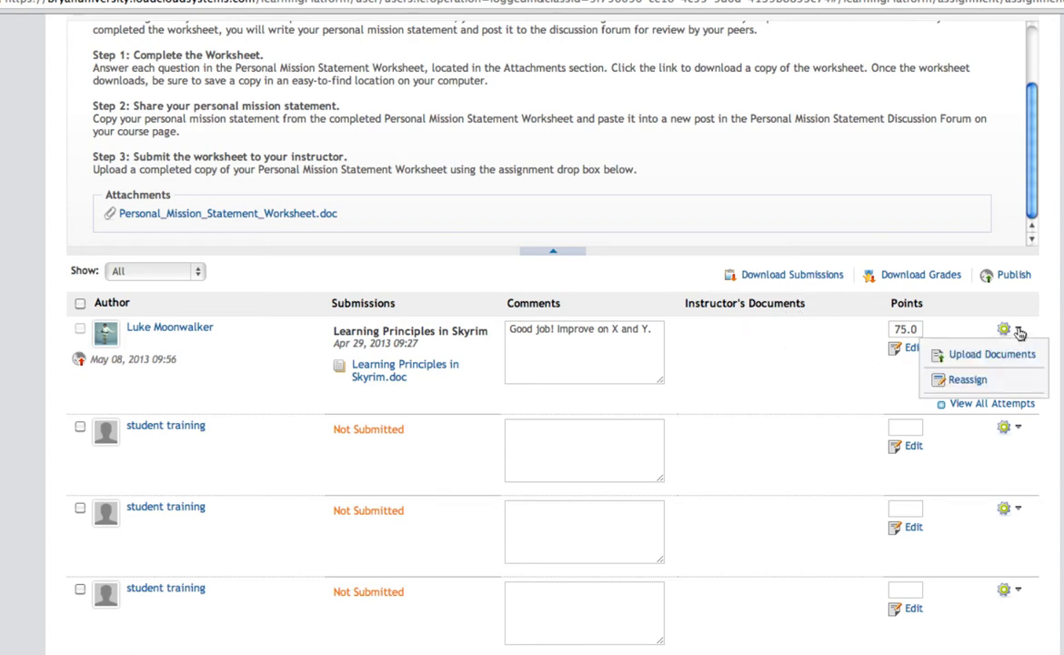
click(968, 380)
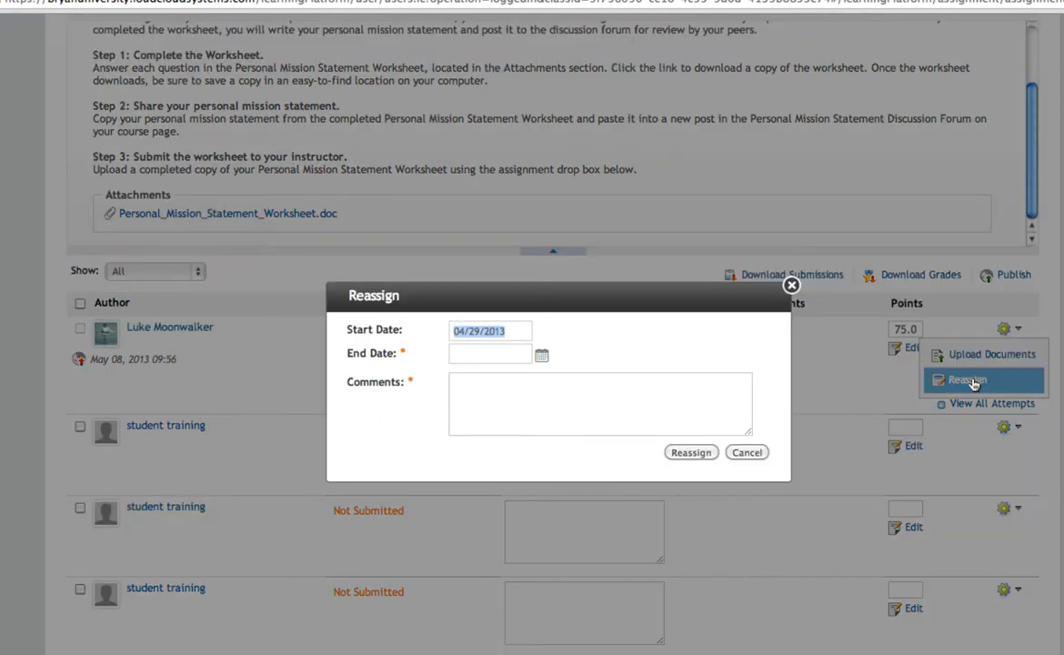
click(482, 352)
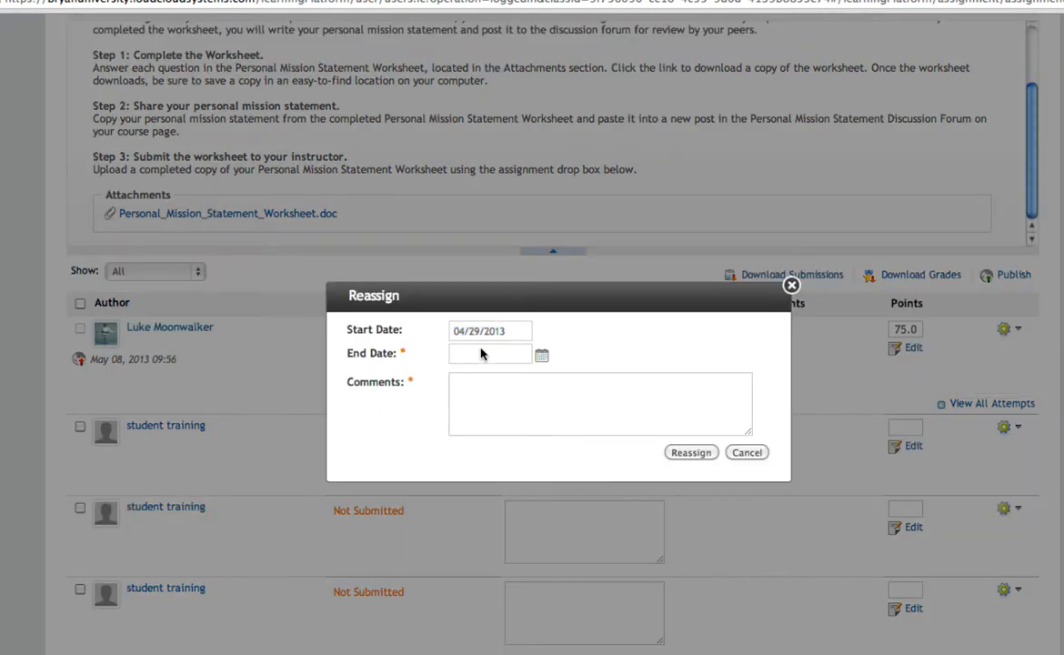
click(542, 357)
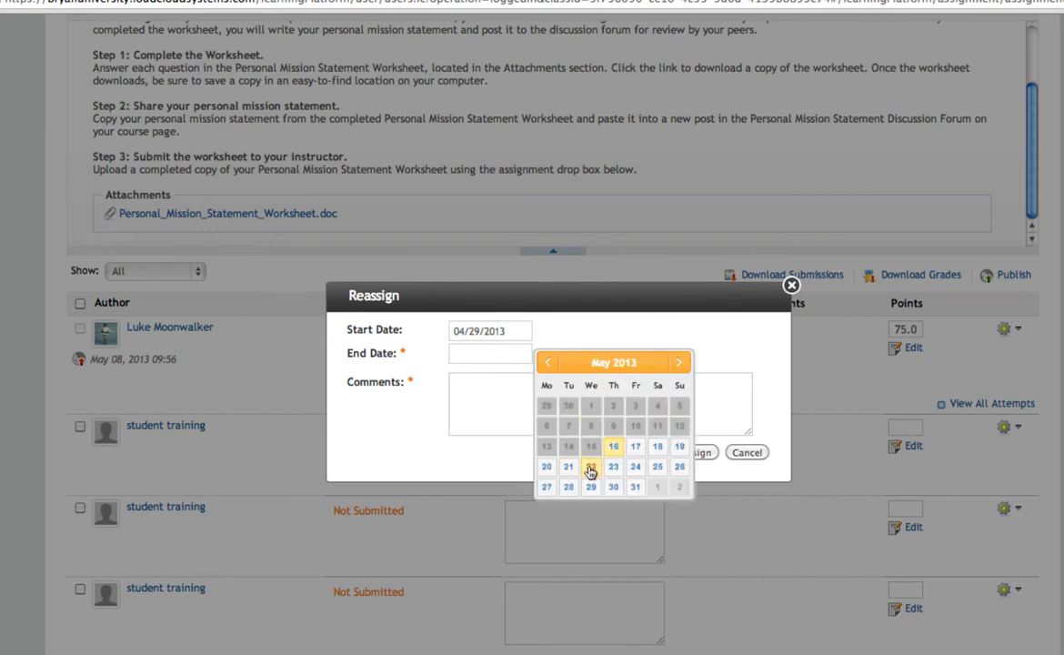
click(591, 470)
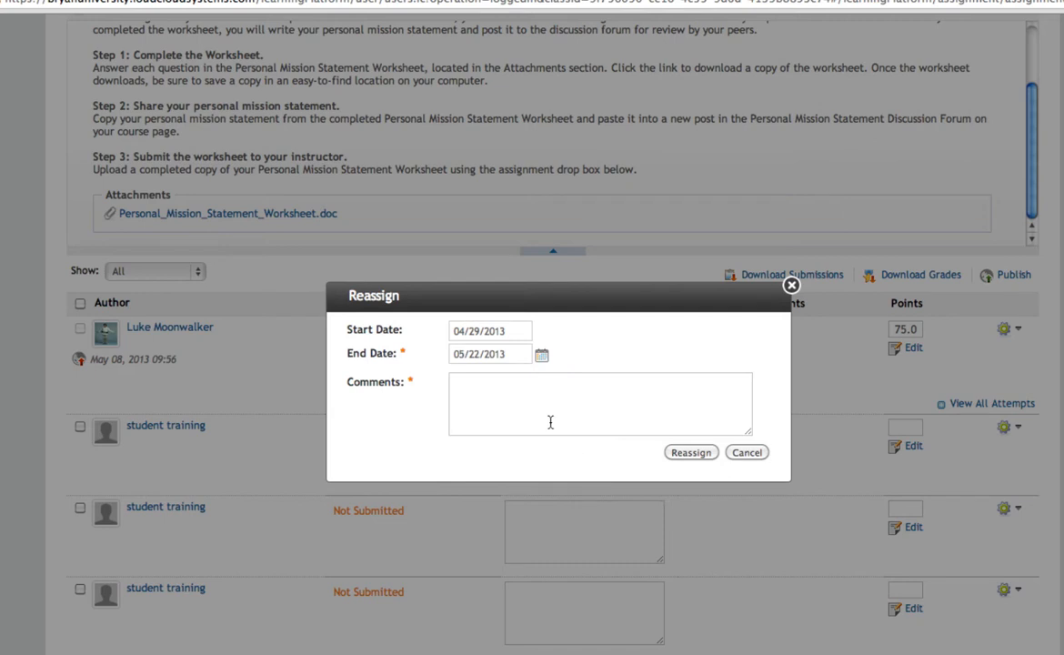
Add the reassignment comment "This time, turn in the correct assignment. Thanks!" and submit the reassignment.
click(502, 393)
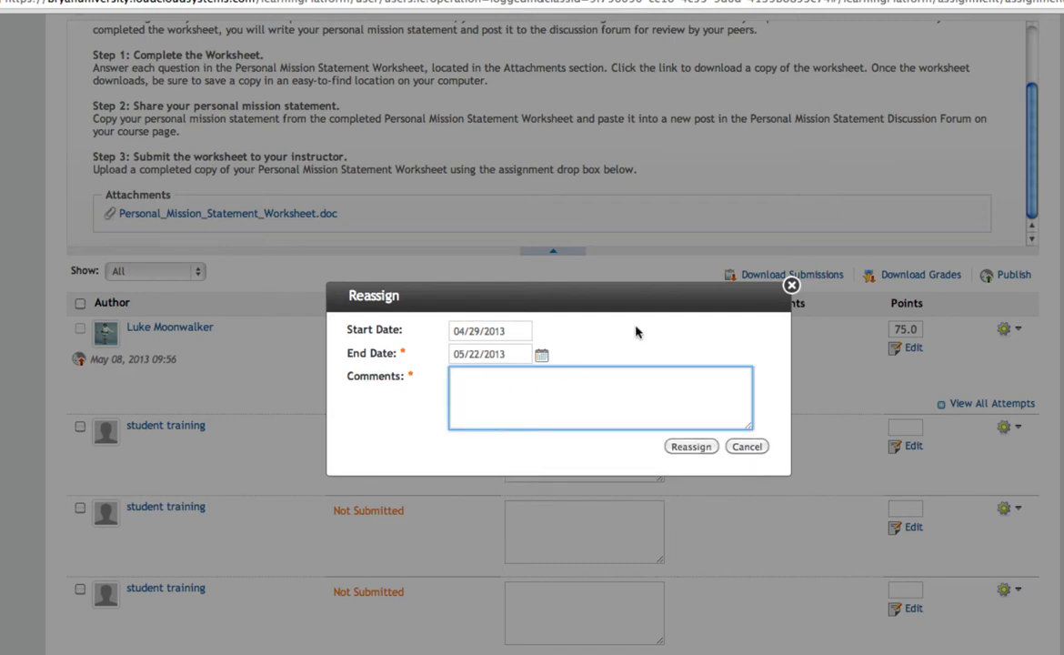
text(This time, turn in the corr)
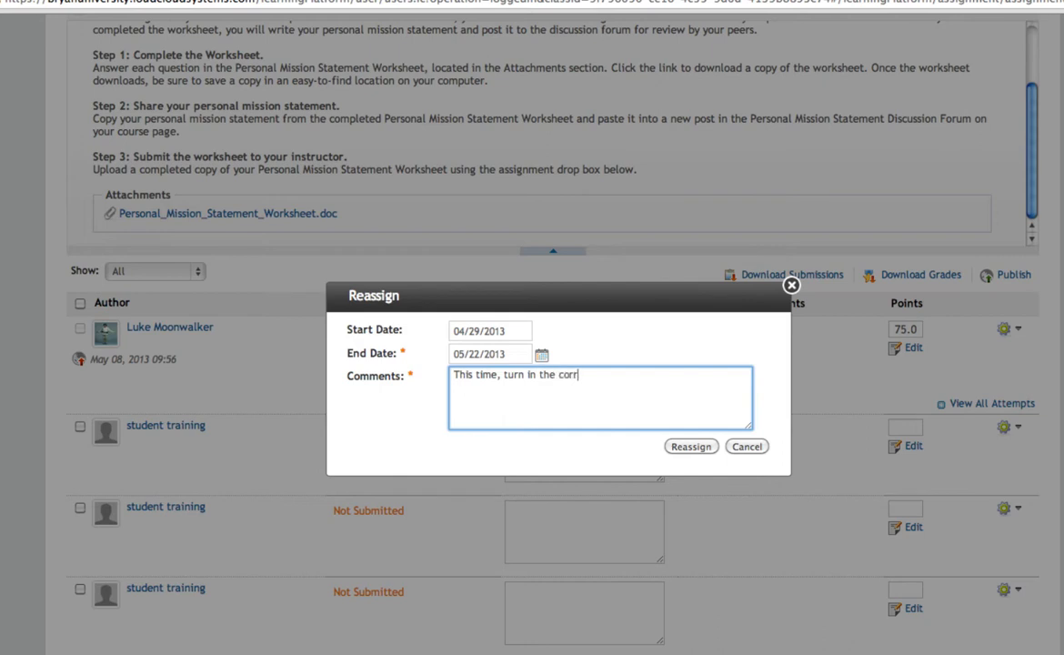
text(ect assignme)
text(nt. Thanks!)
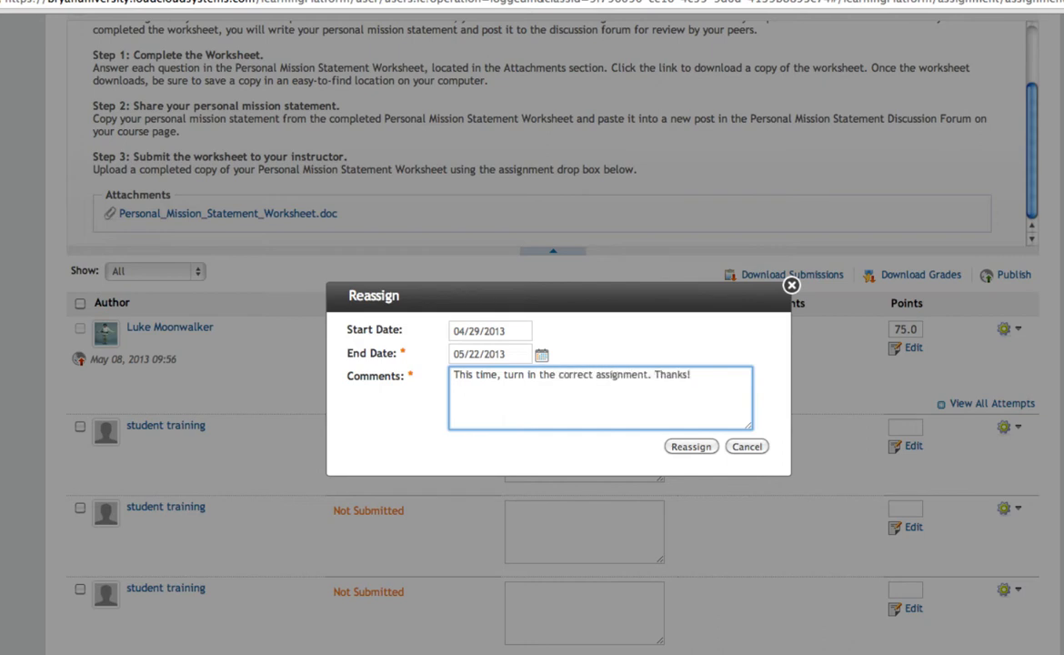
click(688, 446)
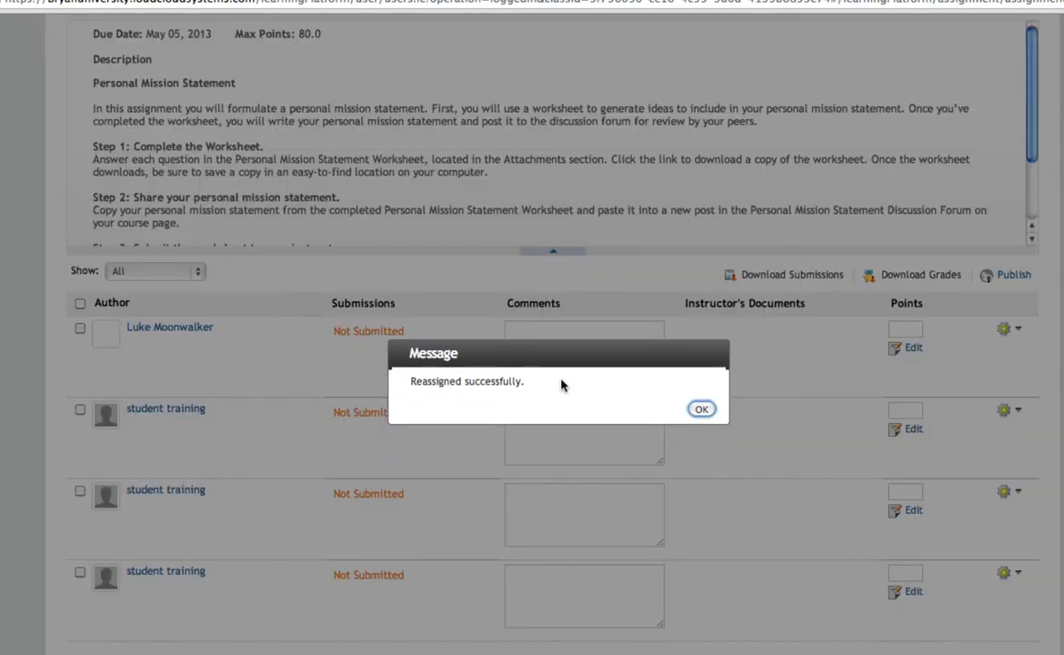
click(700, 409)
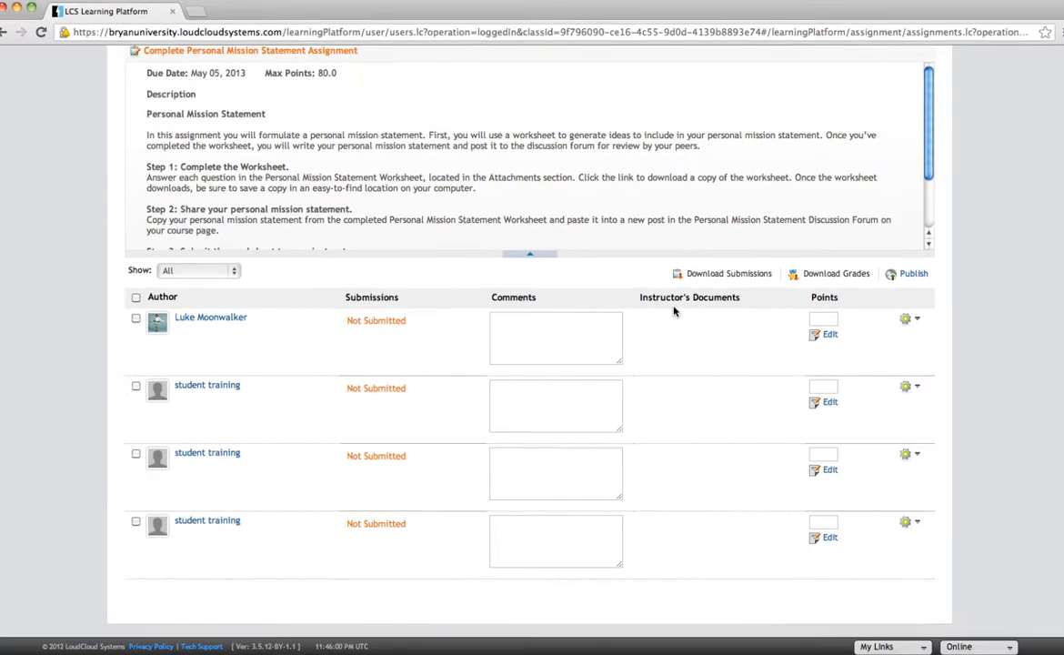
Return to the course material, filter the tasks to forum topics, and open Respond to Discussion Question 1.1.
scroll(668, 308, up, 3)
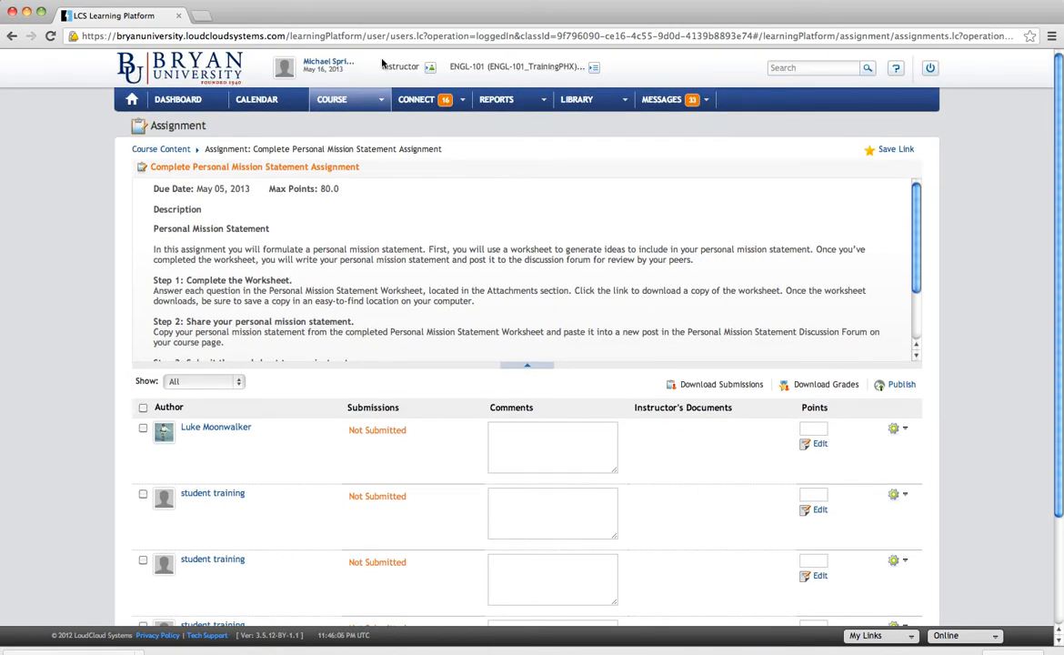
click(332, 99)
click(336, 122)
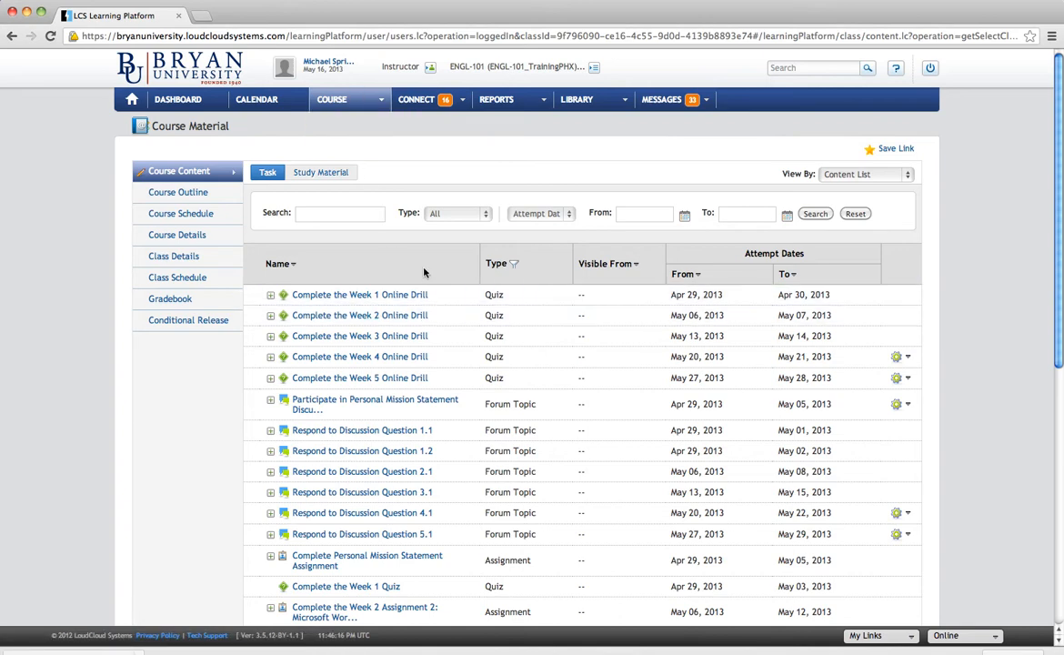
click(449, 216)
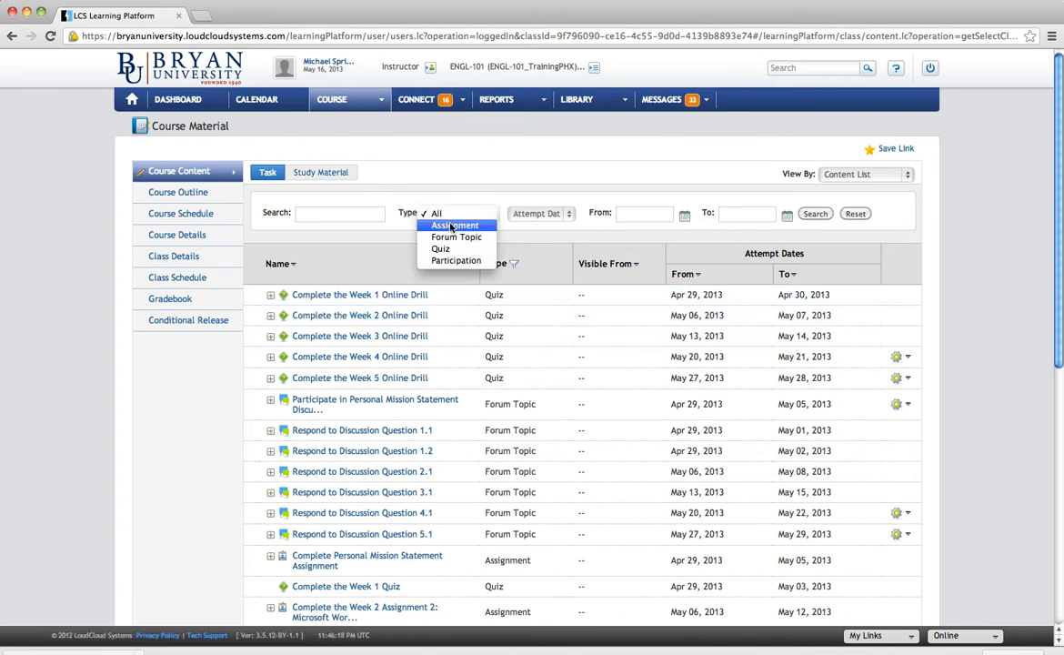
click(454, 237)
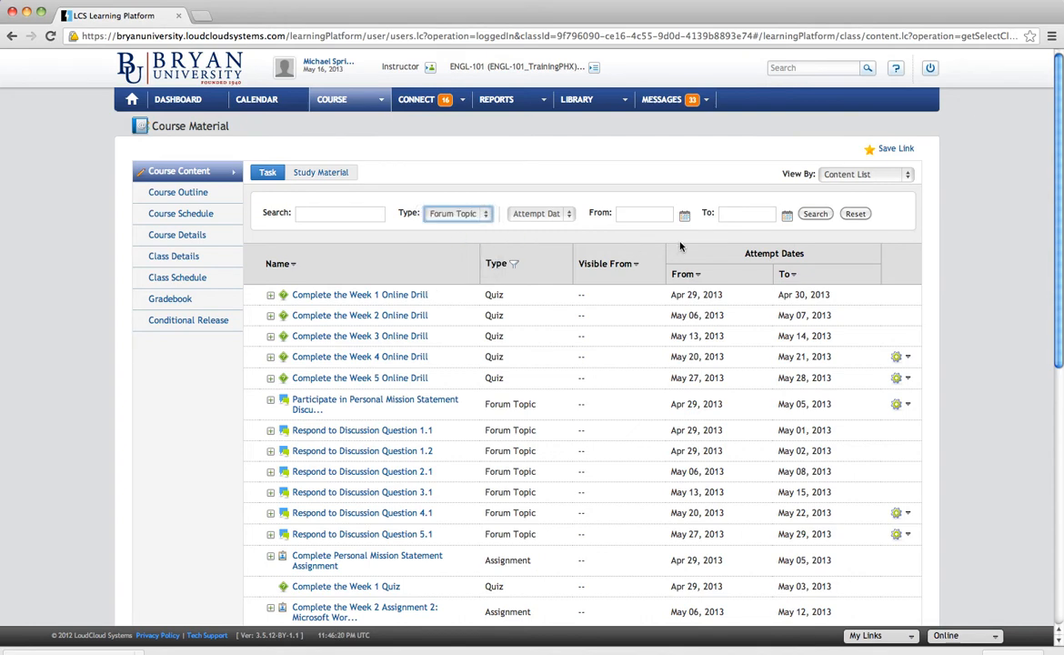
click(815, 215)
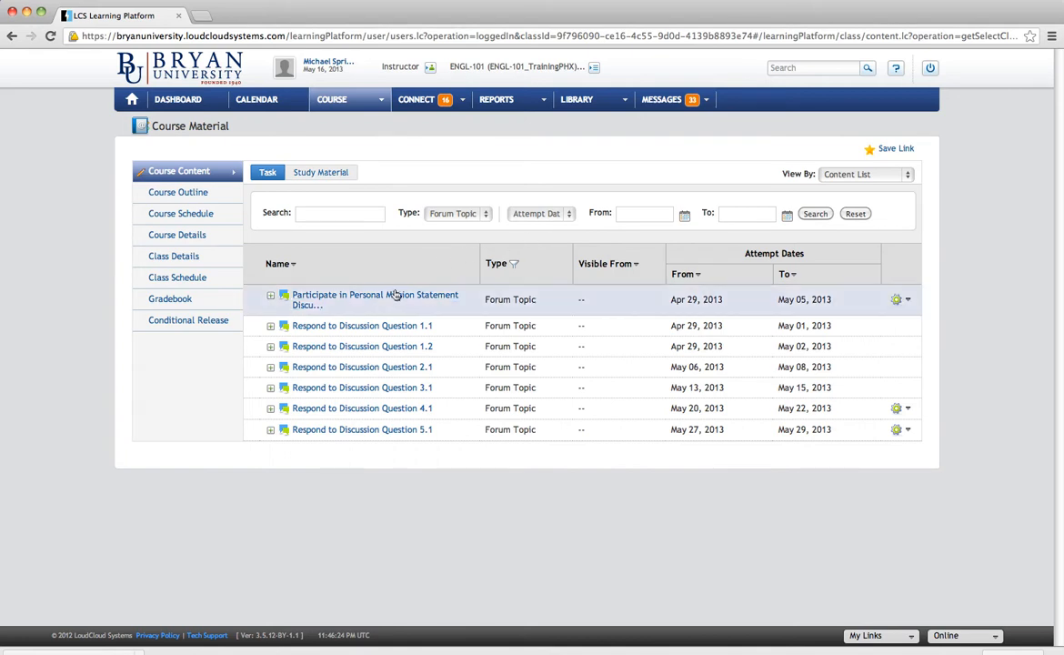
click(365, 329)
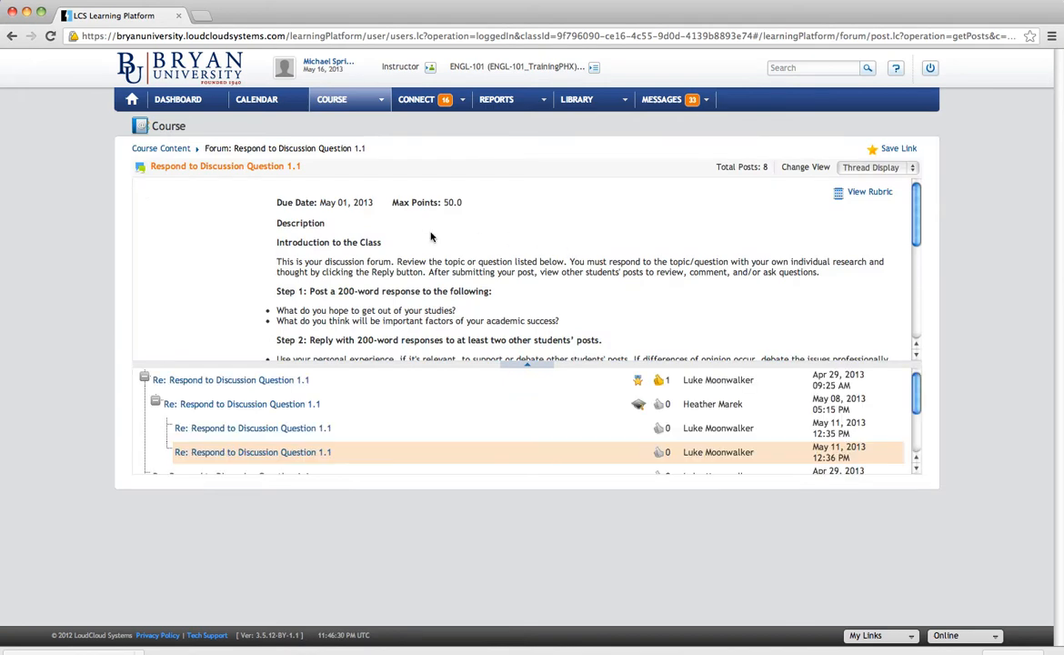
Read through the discussion topic's description and open the first reply in the thread, dated Apr 29, 2013 09:25 AM.
scroll(424, 235, down, 1)
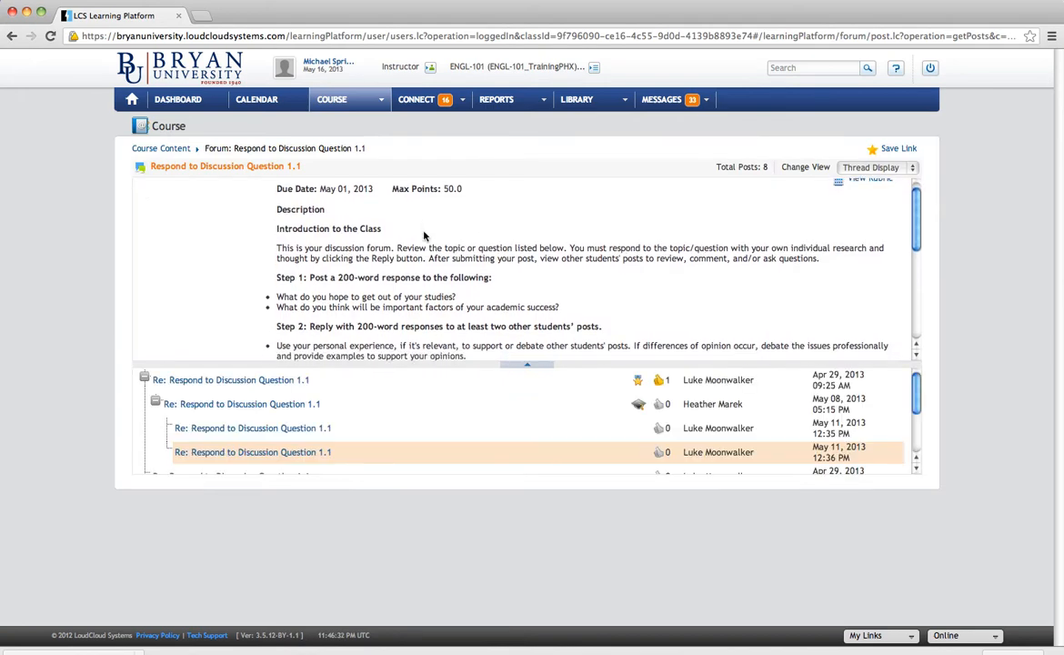
scroll(424, 236, down, 4)
scroll(425, 234, down, 8)
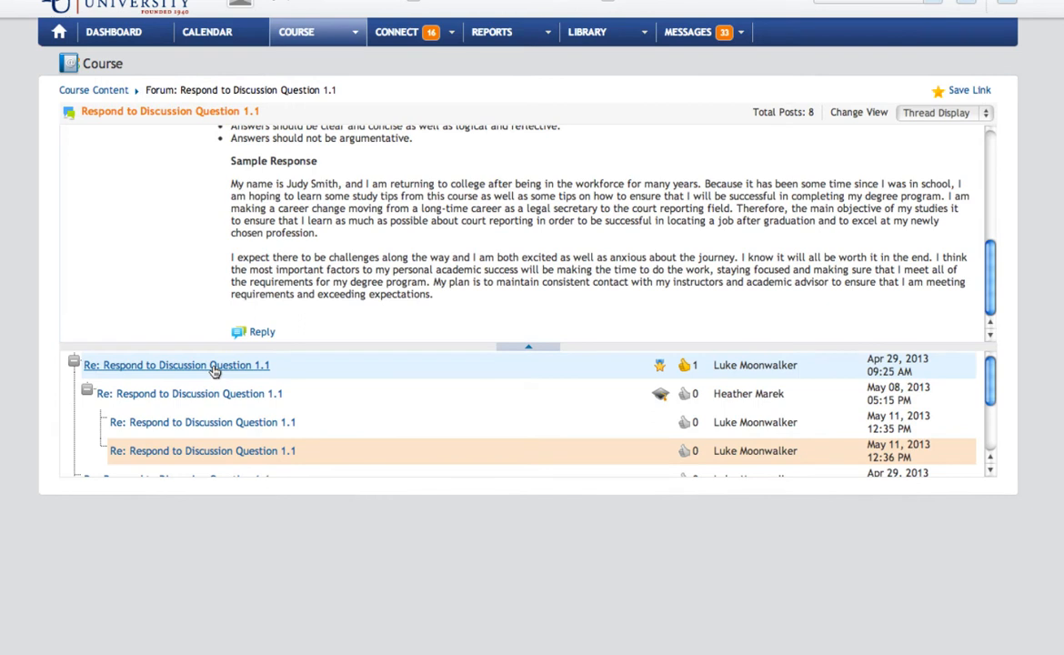
click(213, 365)
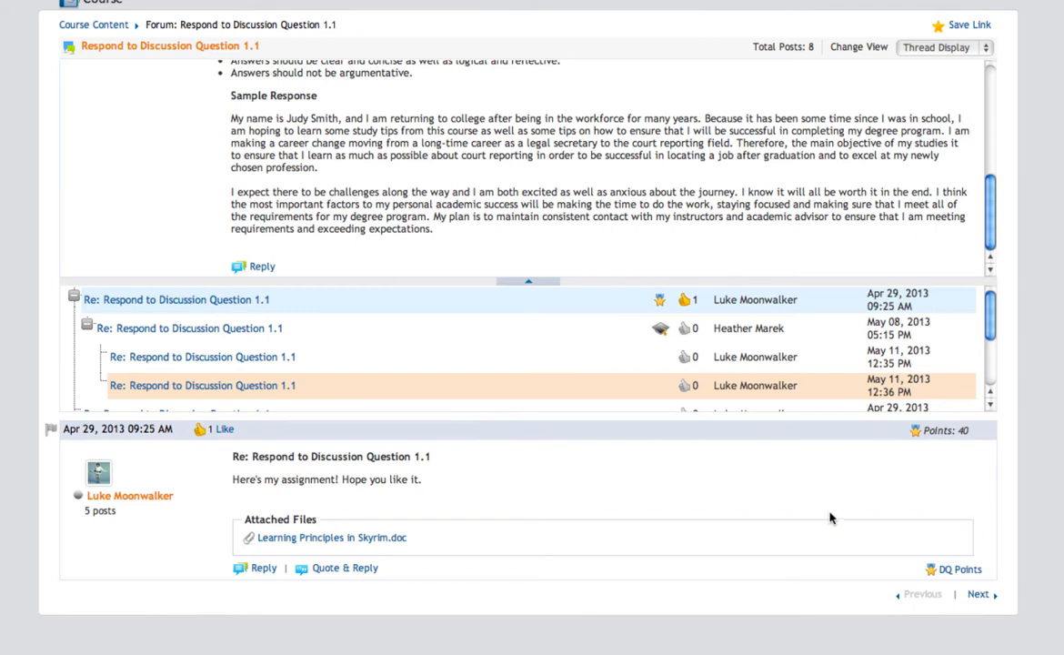
Try to save the first reply's DQ points and comment unedited, and cancel out of the points dialog.
click(961, 570)
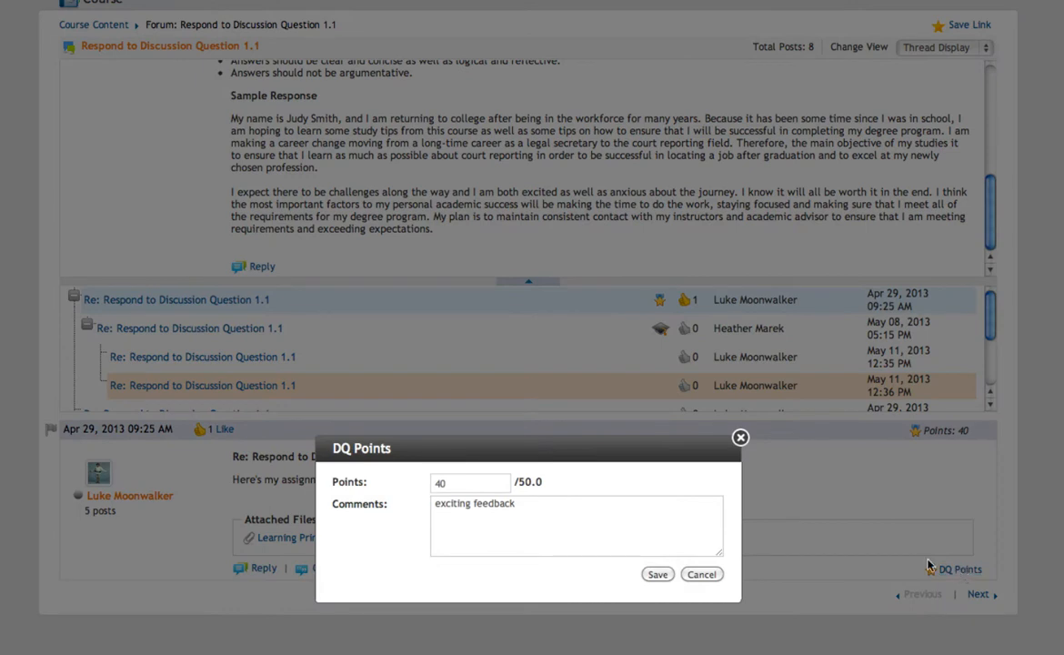
click(465, 485)
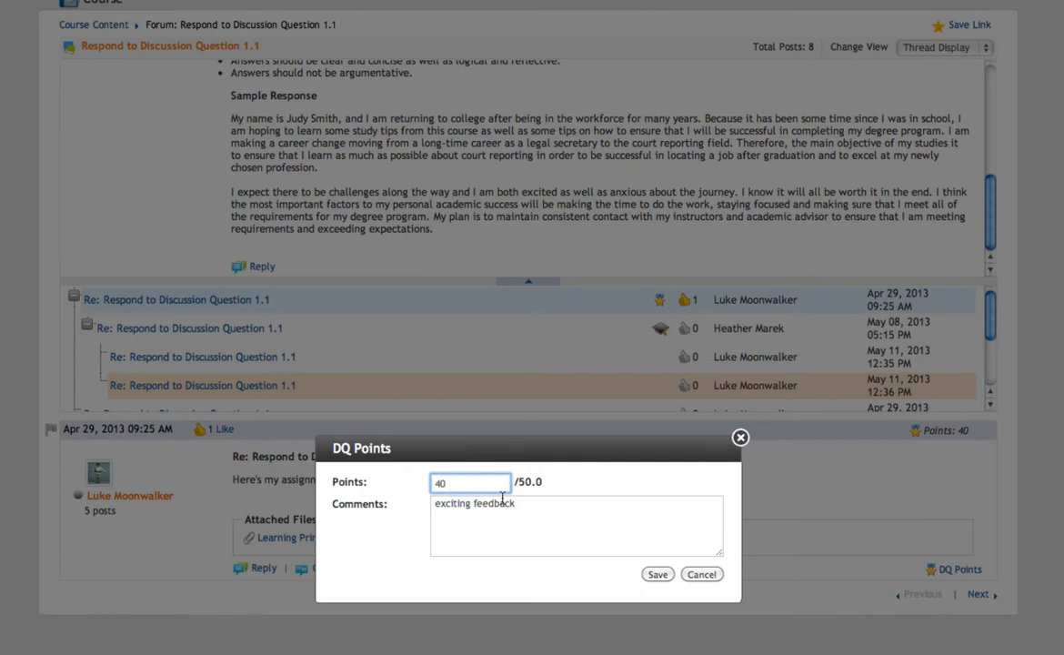
drag(546, 516, 430, 511)
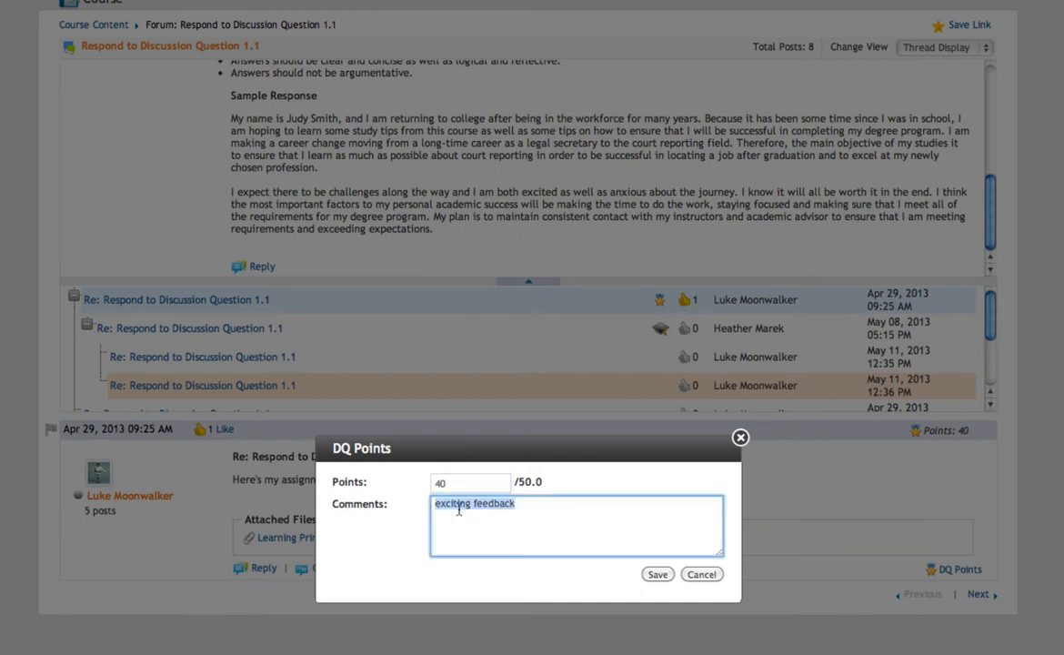
click(596, 510)
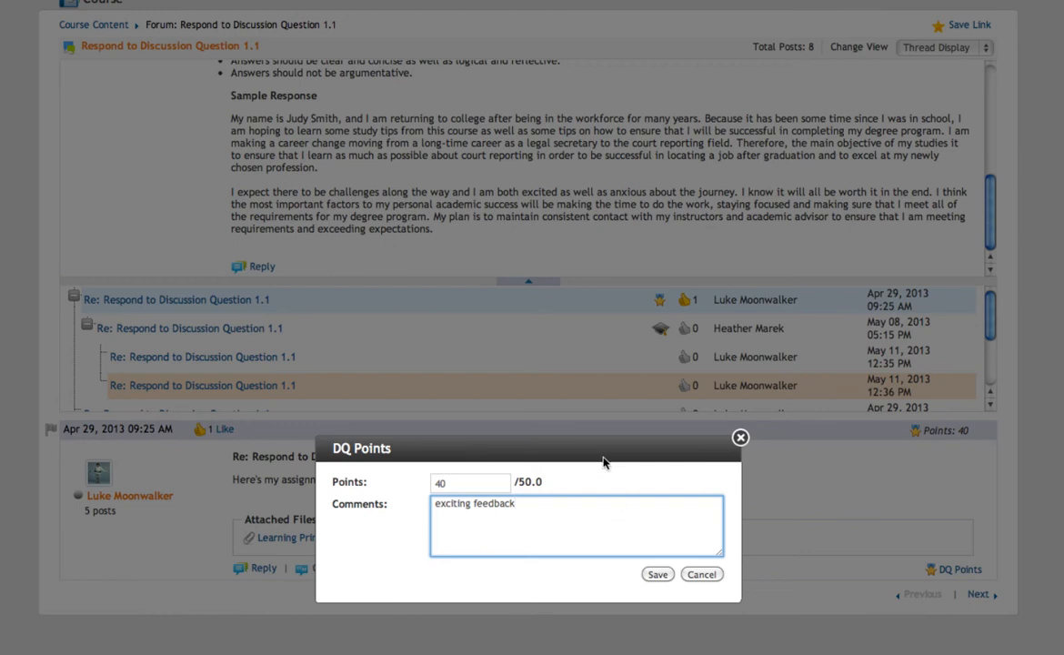
click(658, 576)
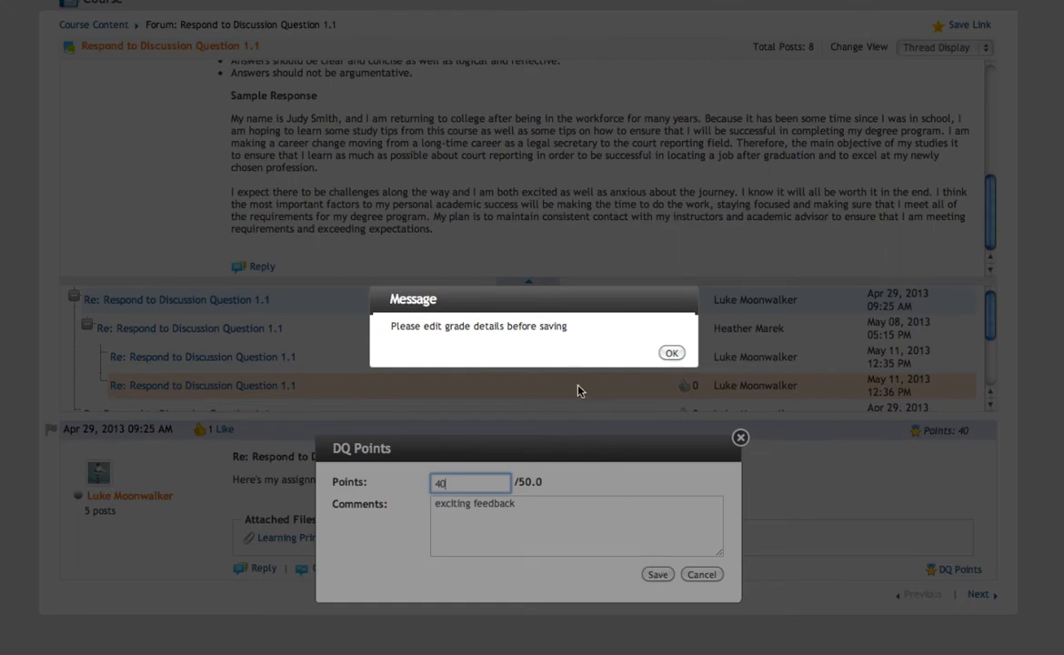
click(671, 353)
click(702, 577)
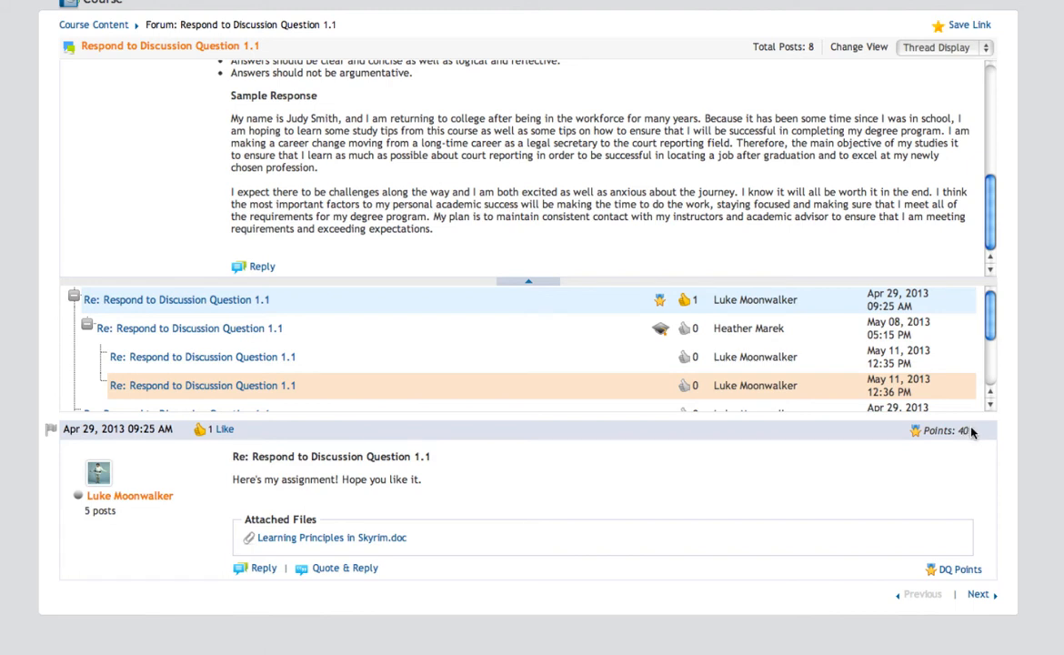
drag(971, 431, 924, 432)
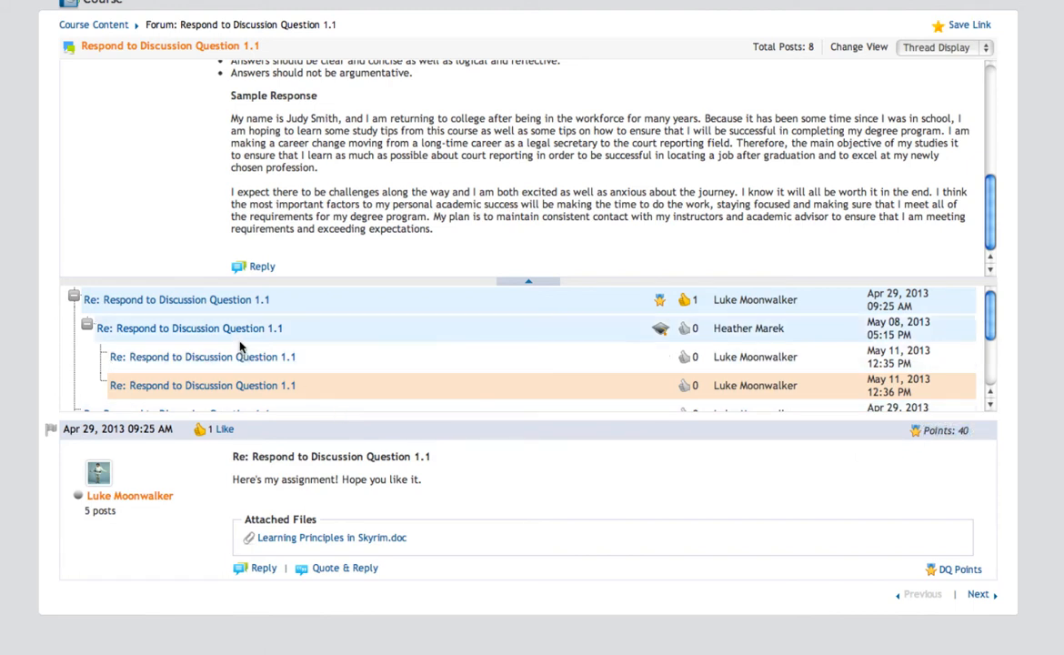
Open the nested reply dated May 11, 2013 12:35 PM and submit it as a substantive post.
scroll(239, 351, down, 1)
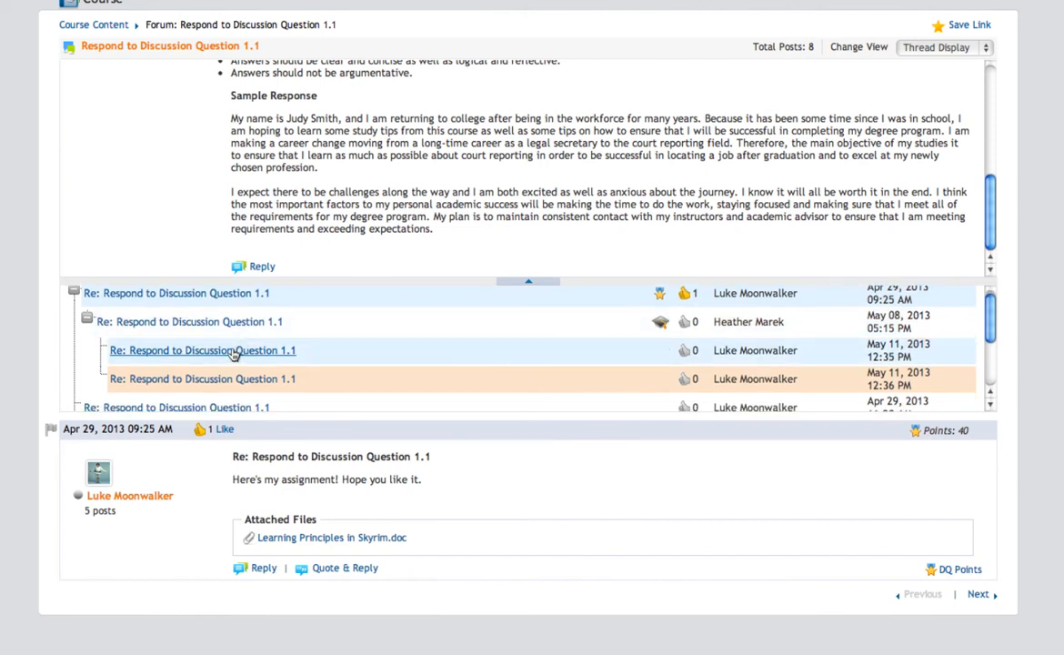
scroll(218, 355, down, 1)
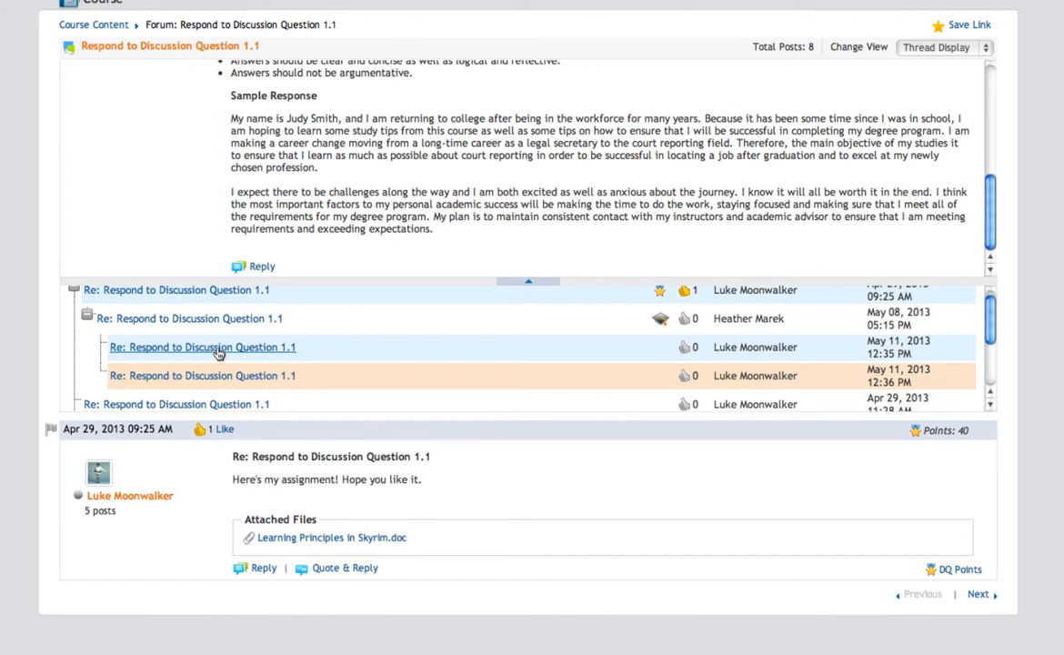
click(218, 356)
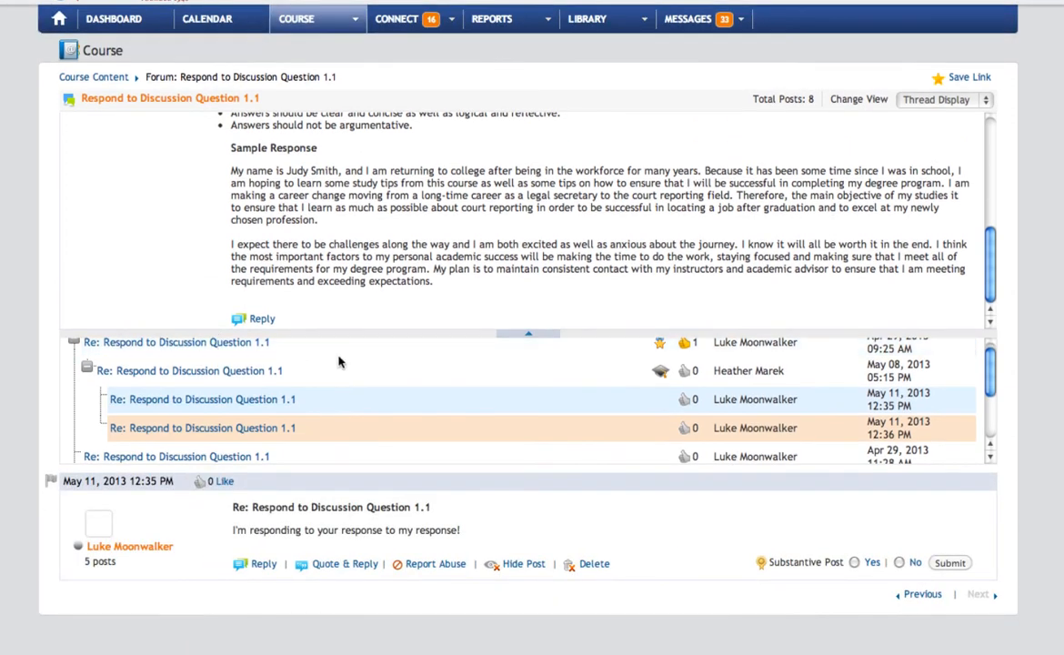
scroll(550, 313, down, 3)
scroll(549, 365, down, 1)
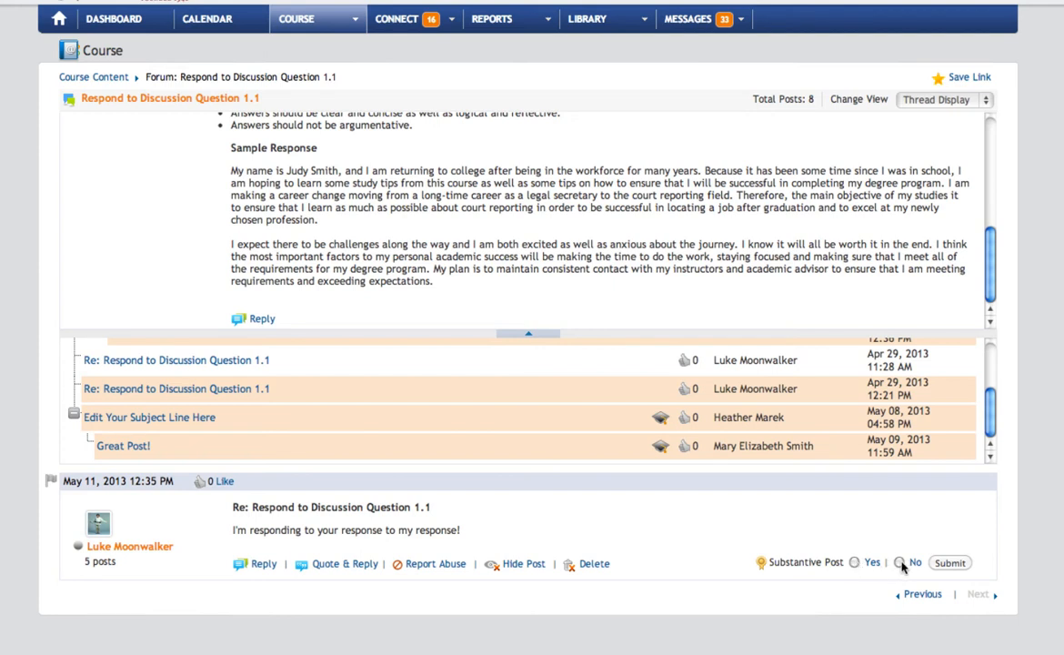
click(855, 563)
click(951, 563)
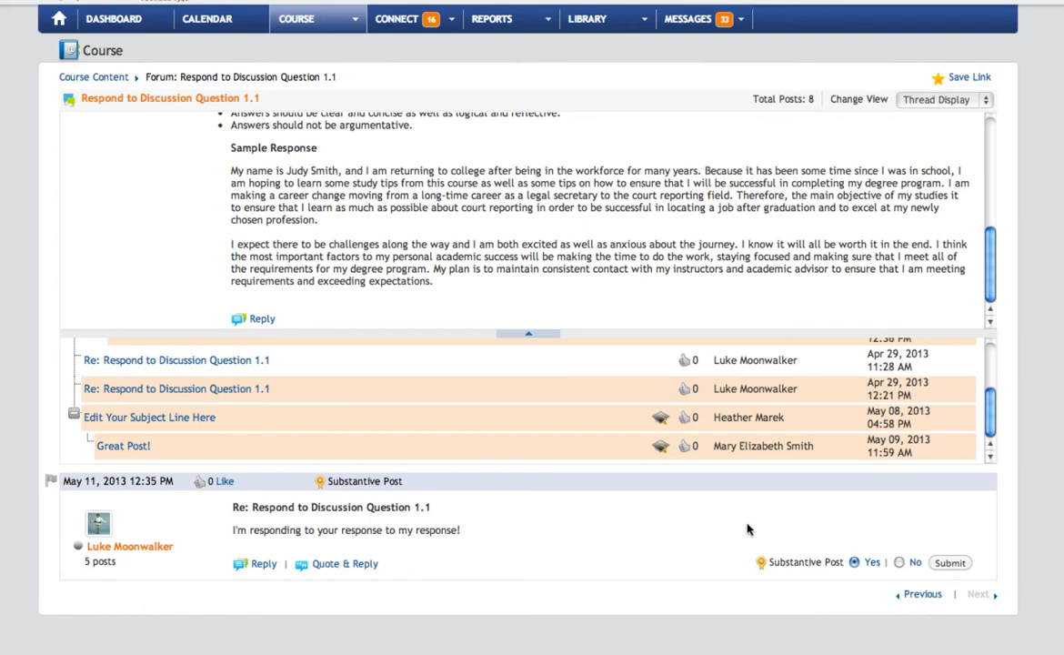
Return to the course material and filter the task list to the Quiz type.
scroll(503, 283, up, 3)
scroll(503, 284, down, 3)
scroll(558, 533, up, 1)
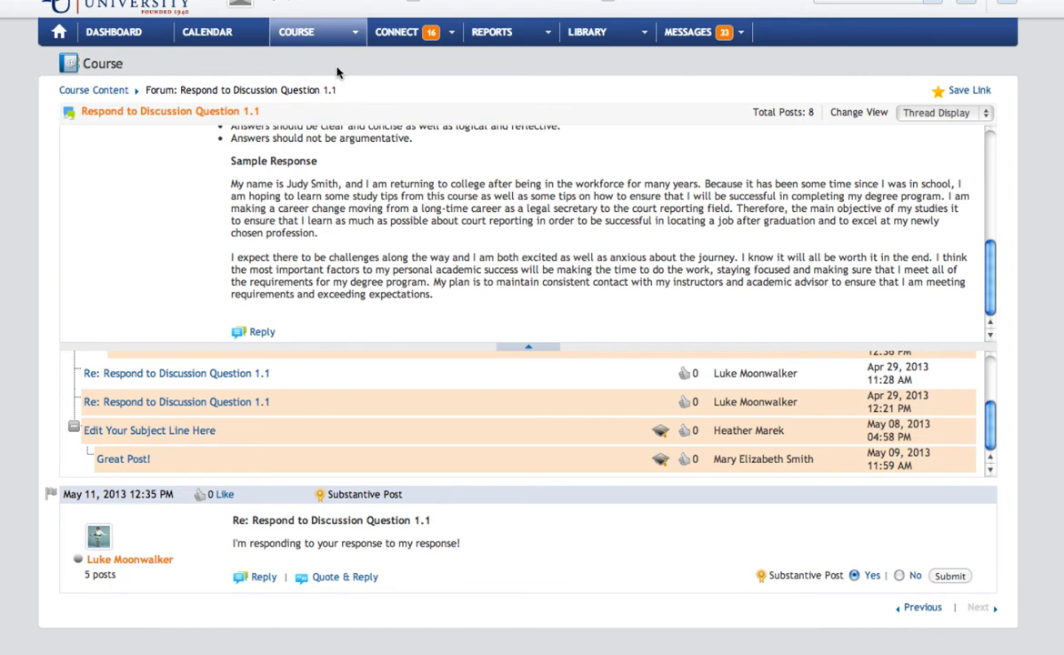
mouse_move(310, 38)
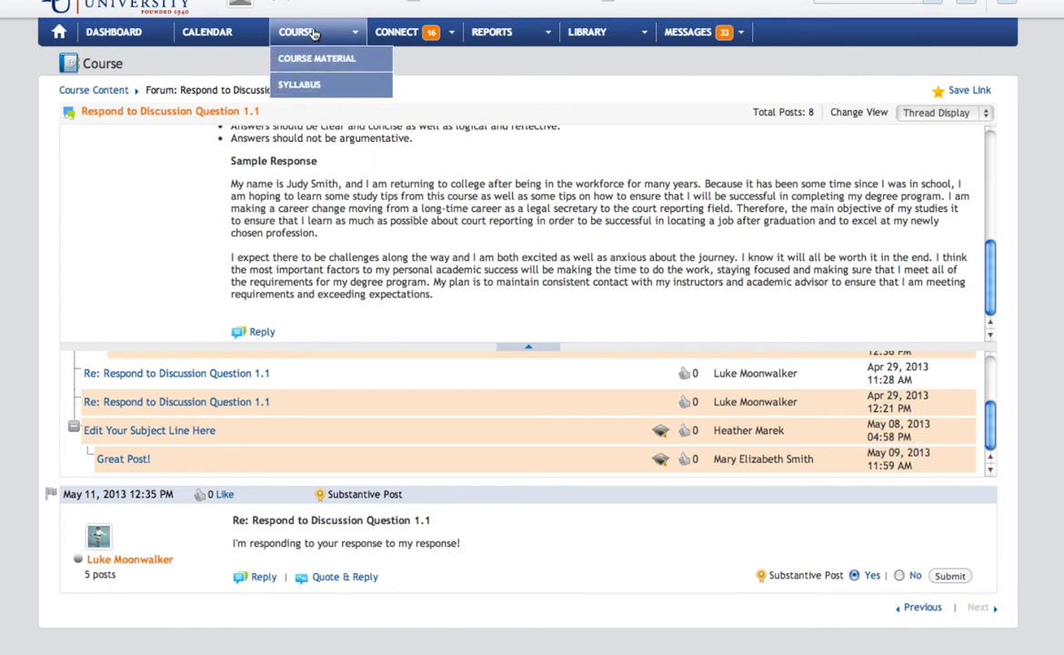
click(325, 60)
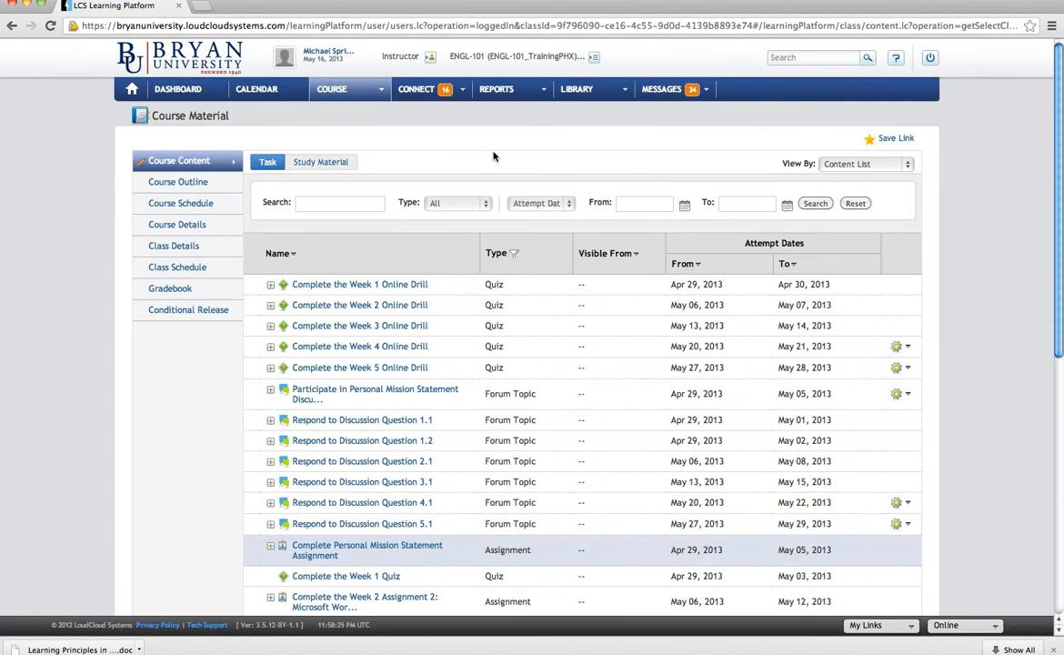
click(462, 207)
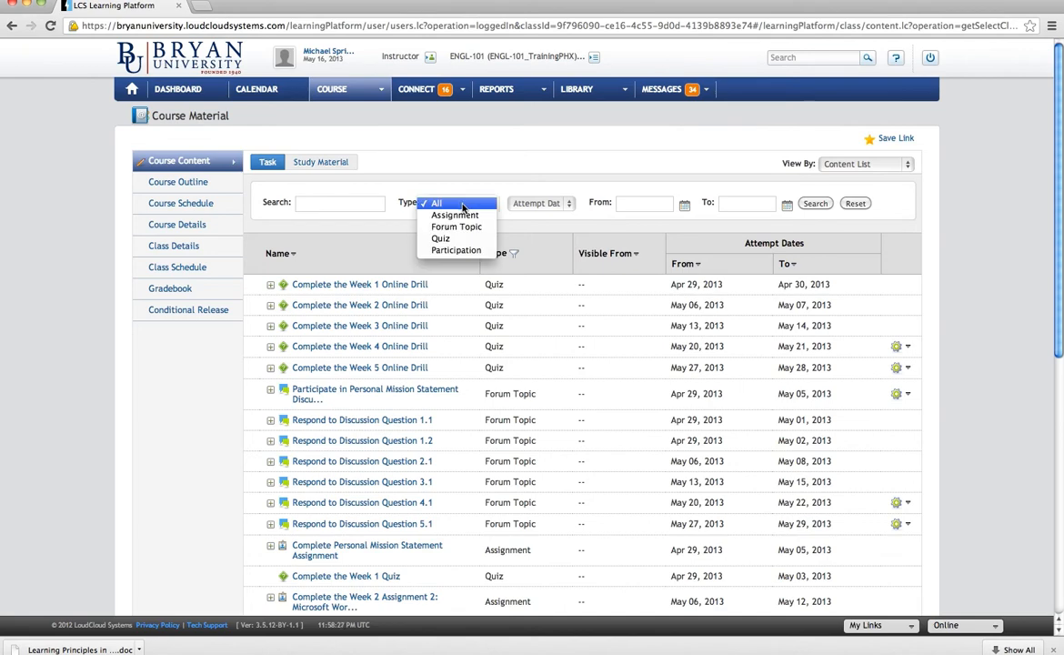
click(463, 239)
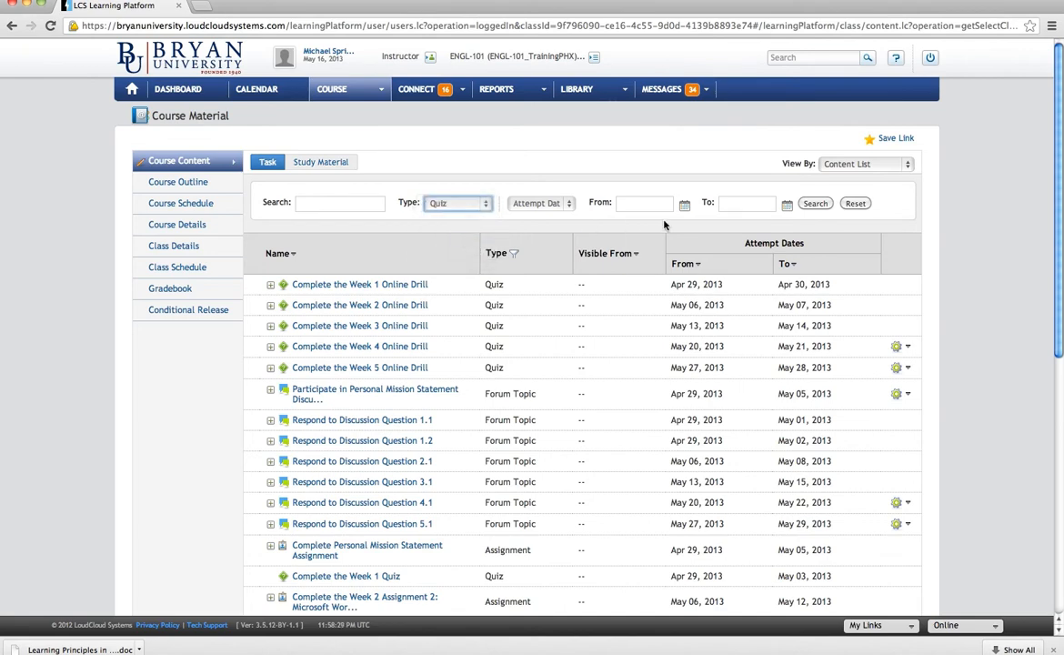
click(816, 205)
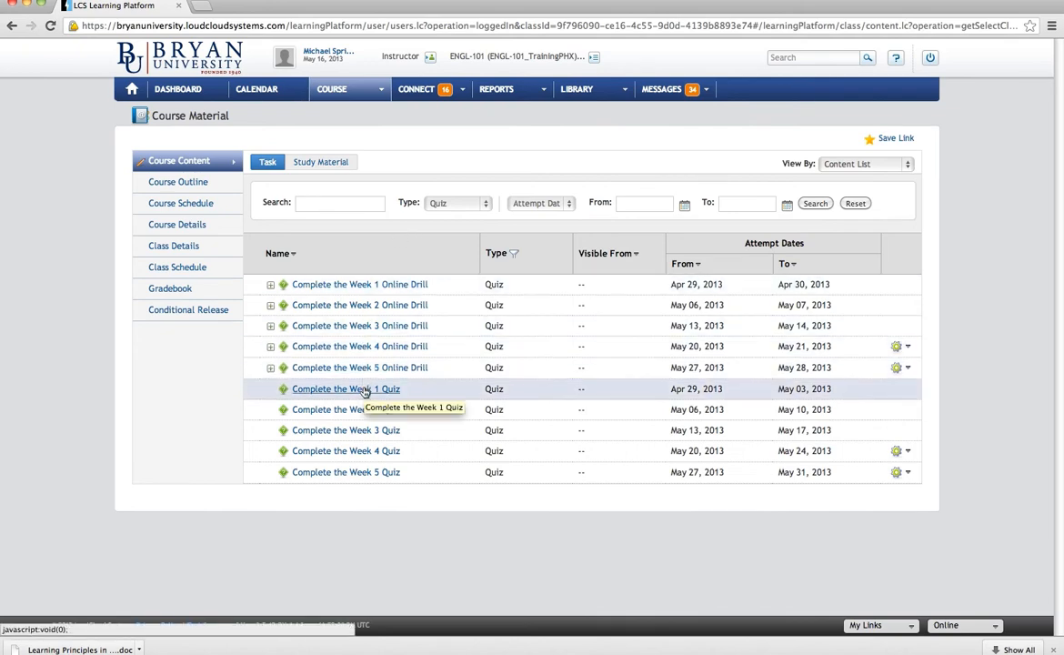
Open Complete the Week 3 Quiz and check the first student's time taken and comments.
click(369, 431)
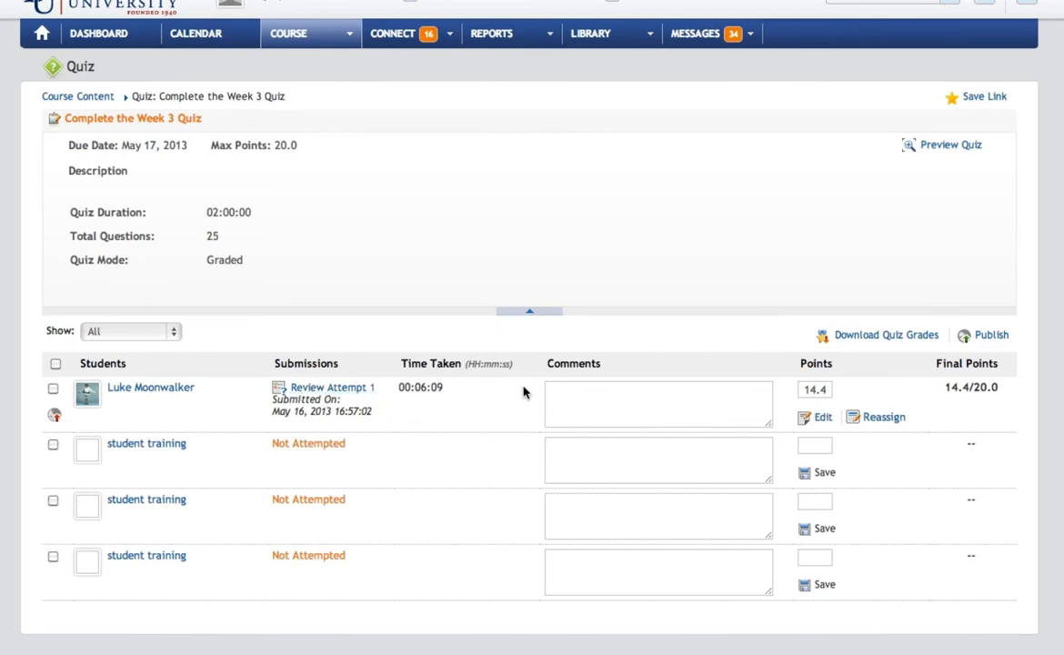
drag(398, 387, 475, 388)
click(488, 389)
click(645, 403)
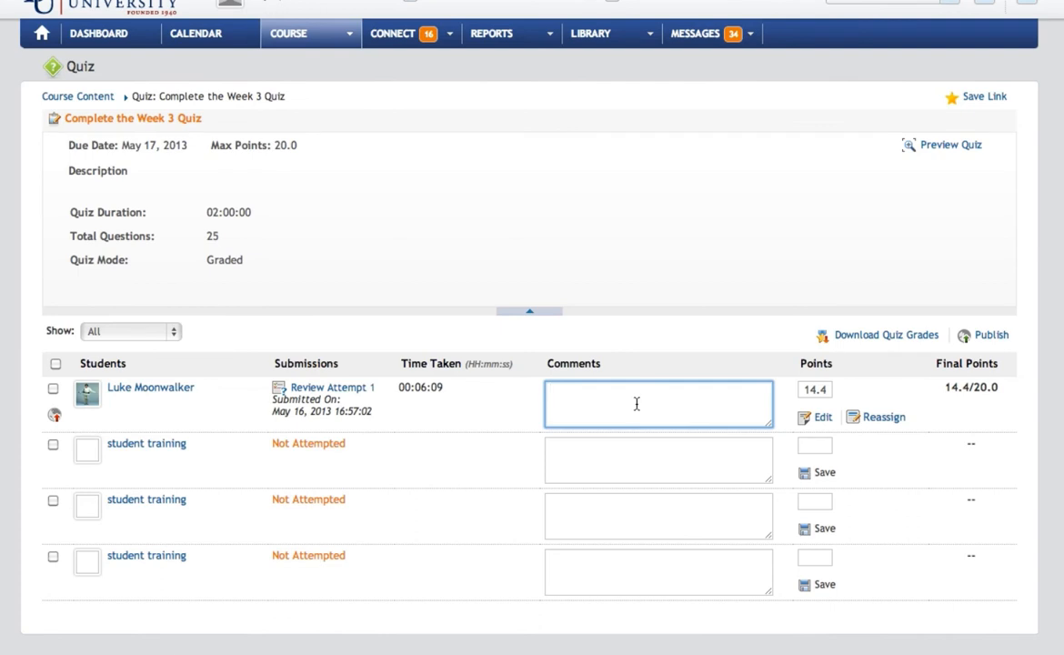
Set the first student's quiz points to 20 and save the grade.
click(821, 417)
click(818, 391)
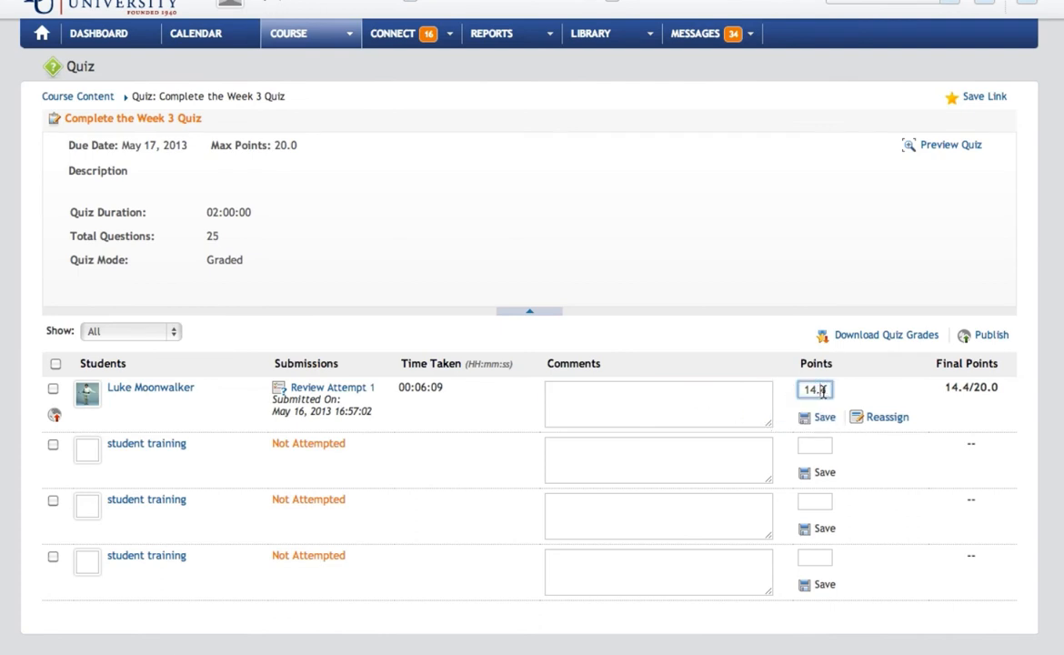
key(Left)
key(Left)
key(Left)
double_click(813, 391)
text(20)
click(824, 418)
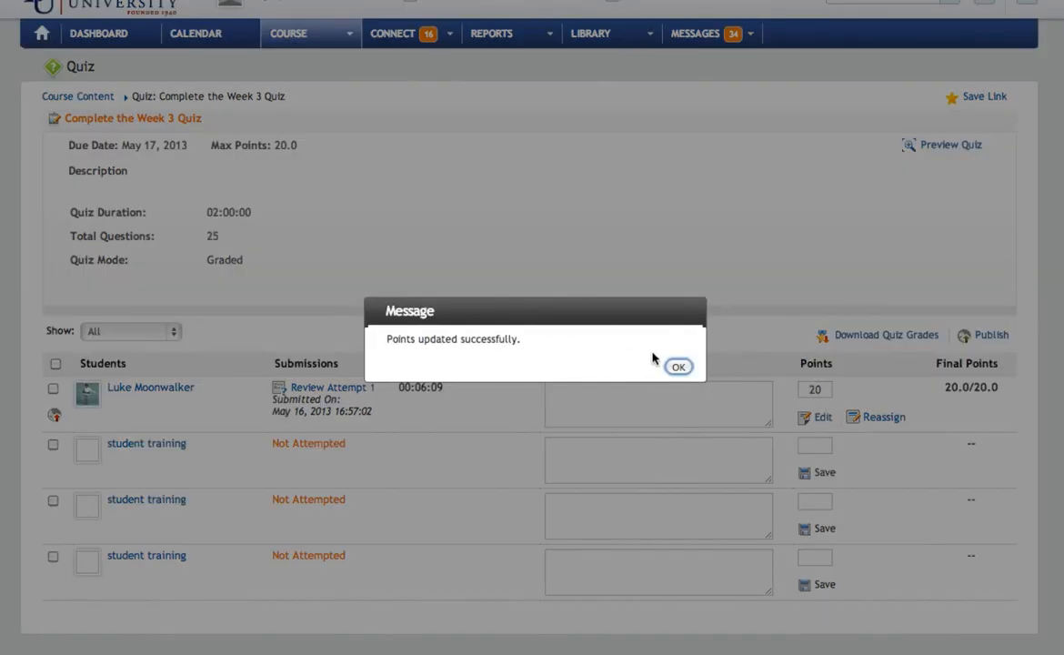
click(677, 367)
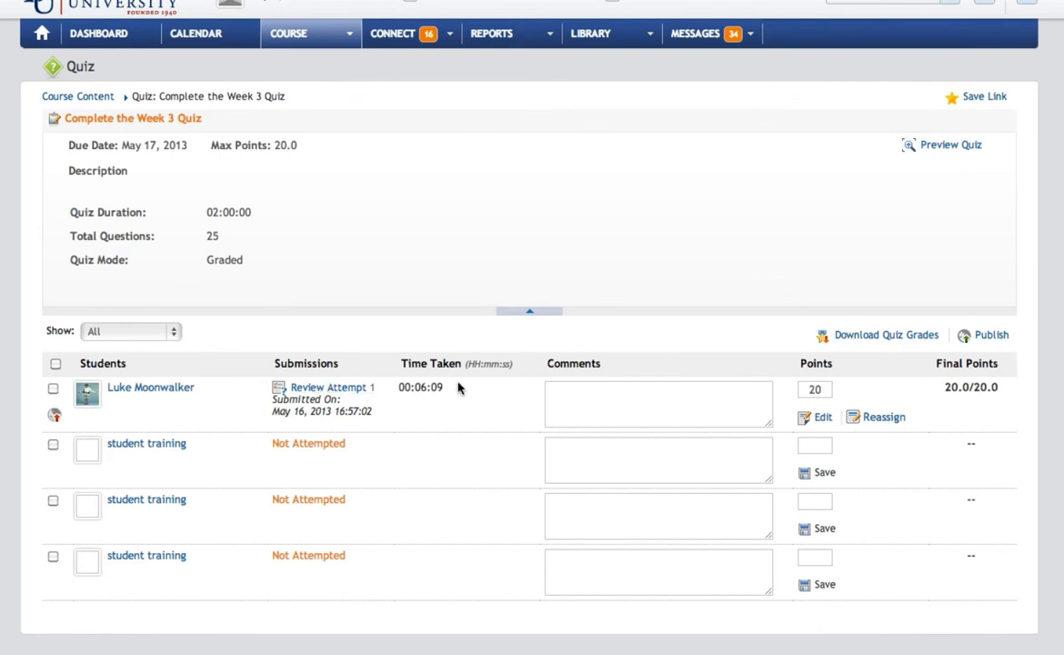
Reassign the quiz to the first student with end date 05/22/2013 and the comment "Here, try again.".
click(641, 393)
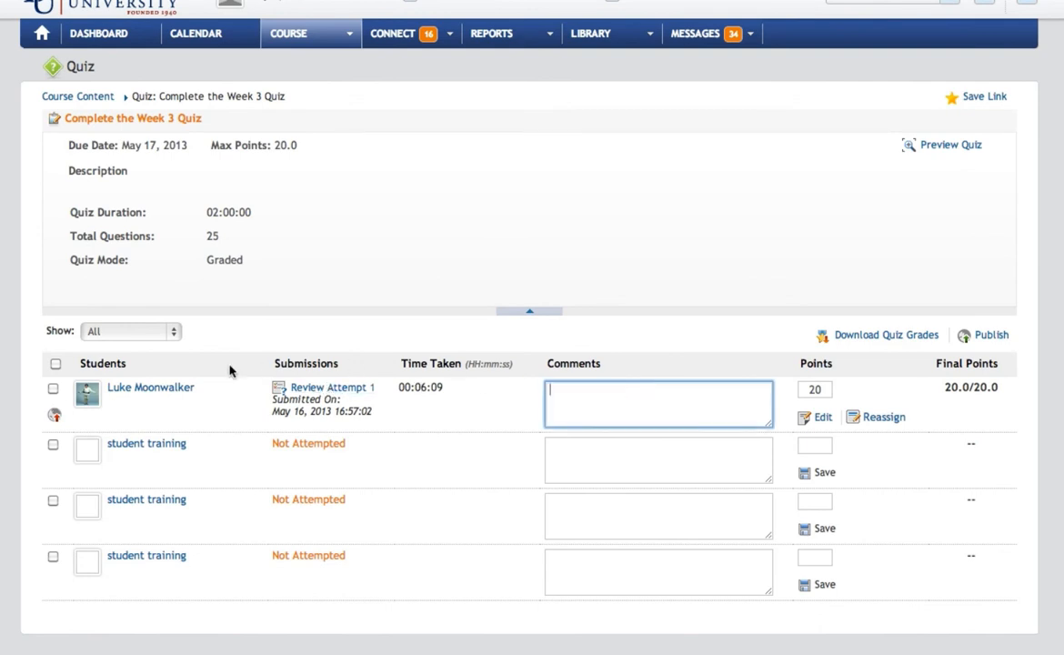
click(884, 418)
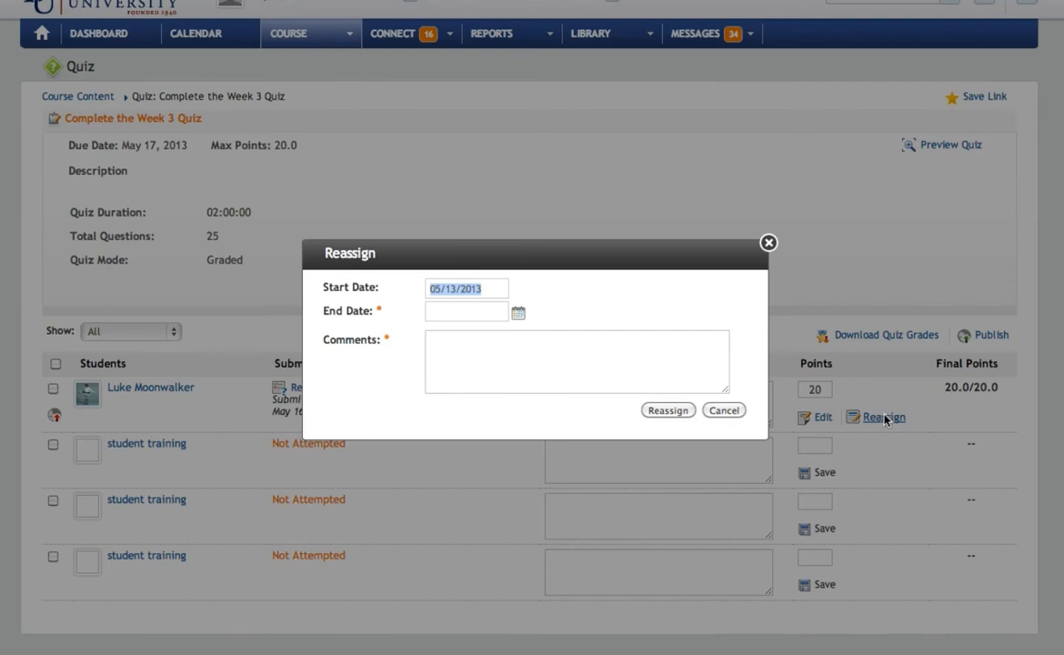
click(452, 311)
click(519, 312)
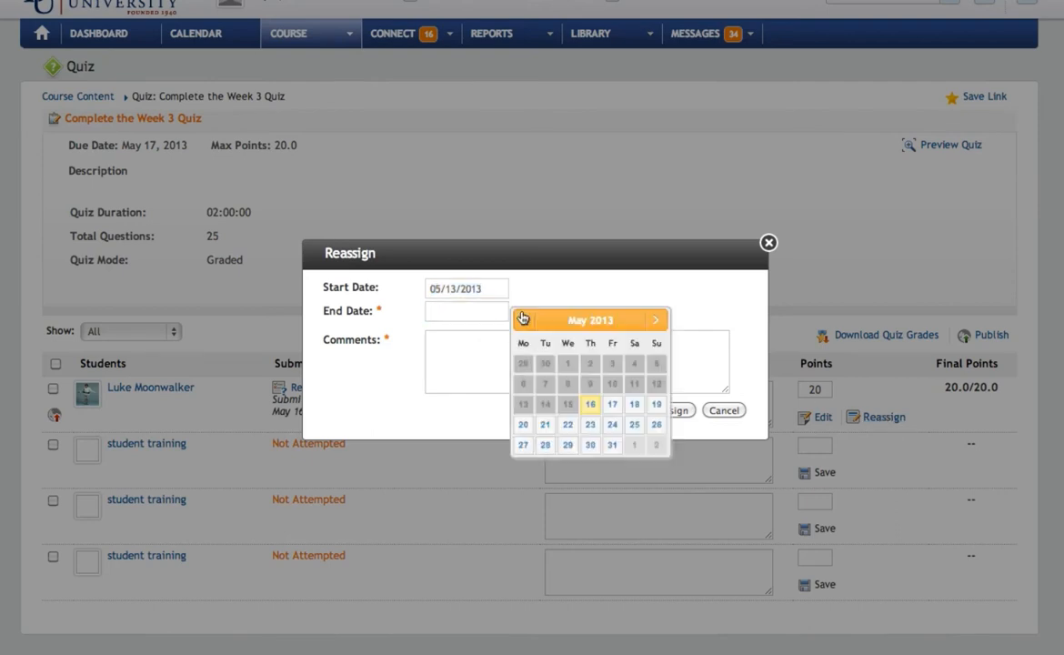
click(567, 424)
click(485, 345)
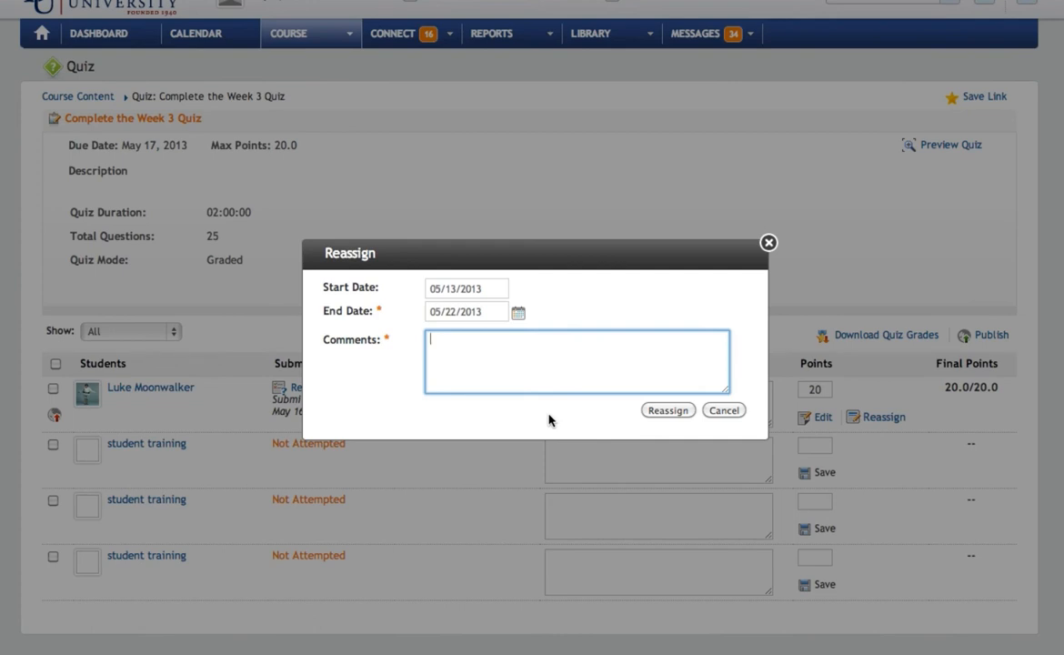
text(Here, try again.)
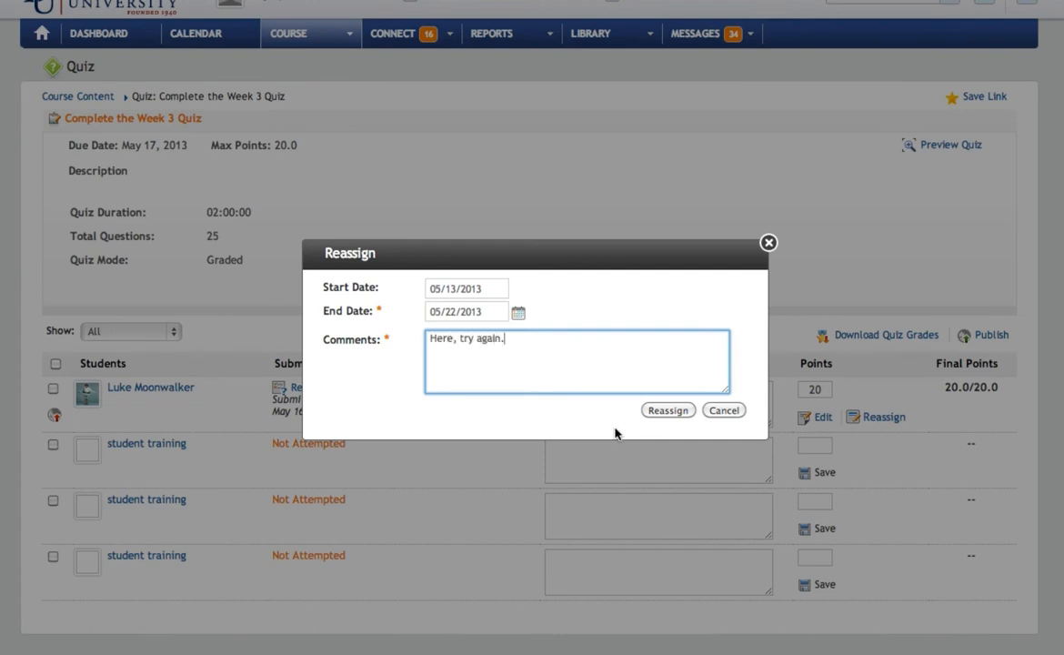
click(673, 410)
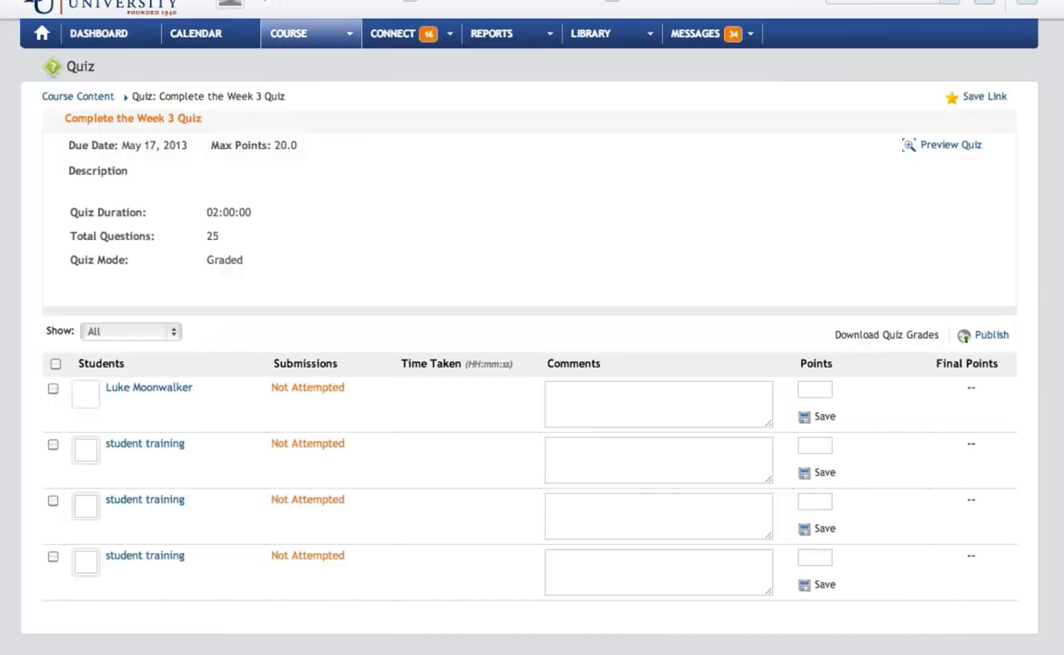
Leave the Week 3 quiz and return to the course material list.
click(621, 395)
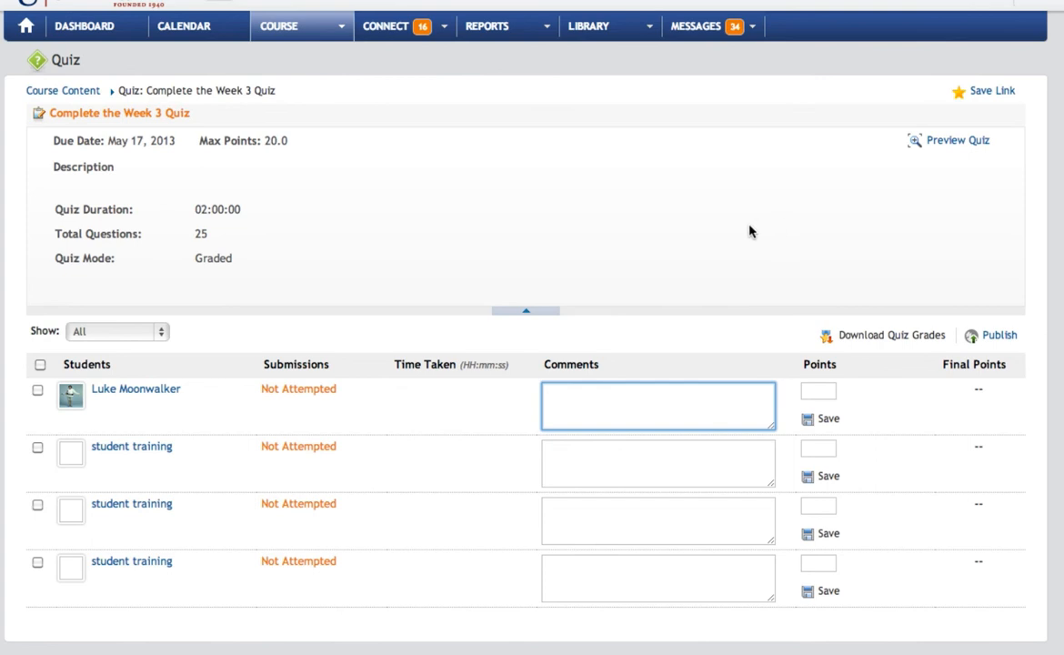
mouse_move(291, 27)
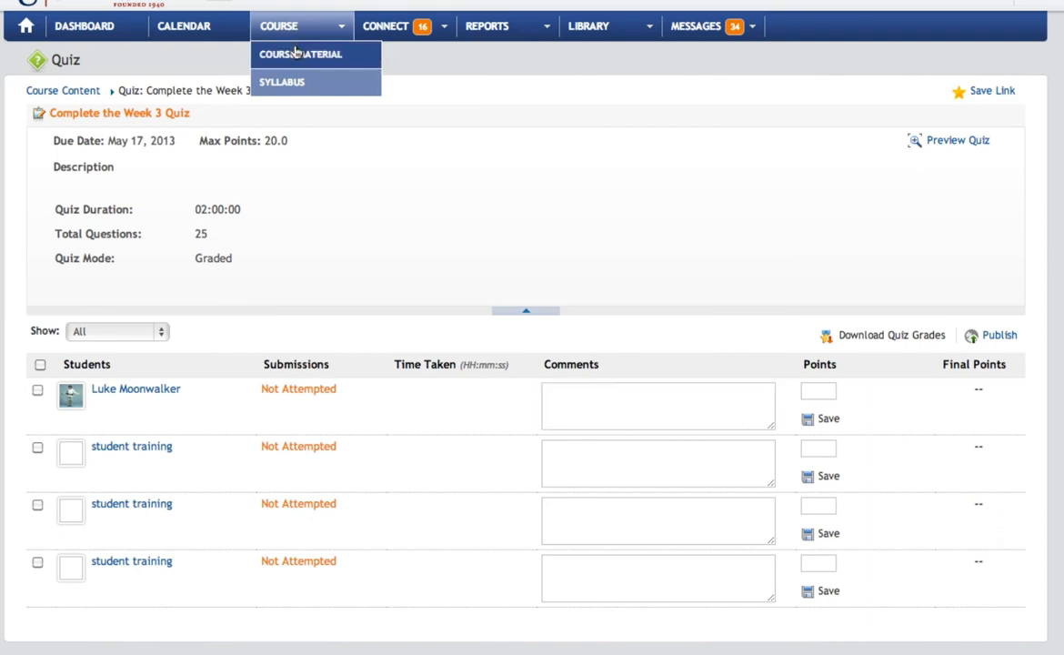
click(296, 54)
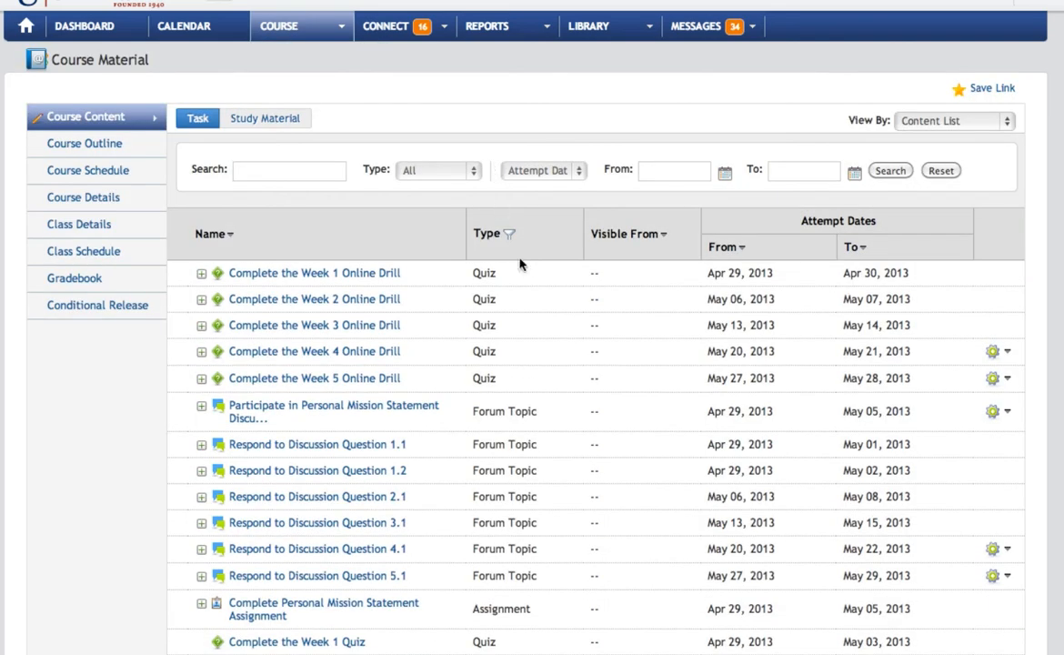
Filter the course material list by type so that only Assignment items are listed.
scroll(532, 257, down, 3)
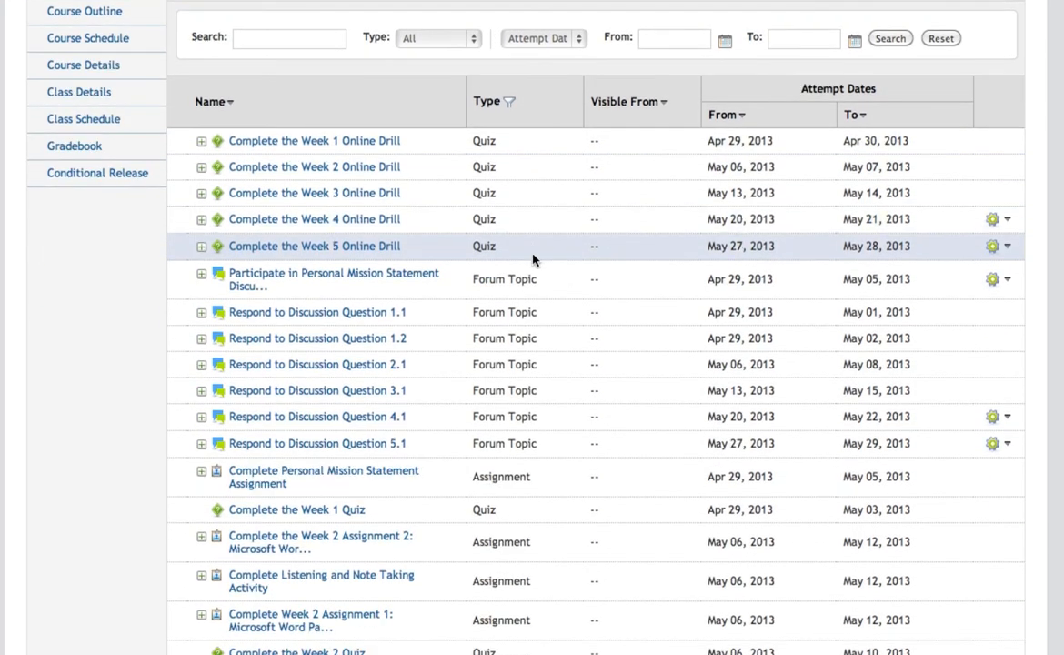
click(435, 38)
click(425, 56)
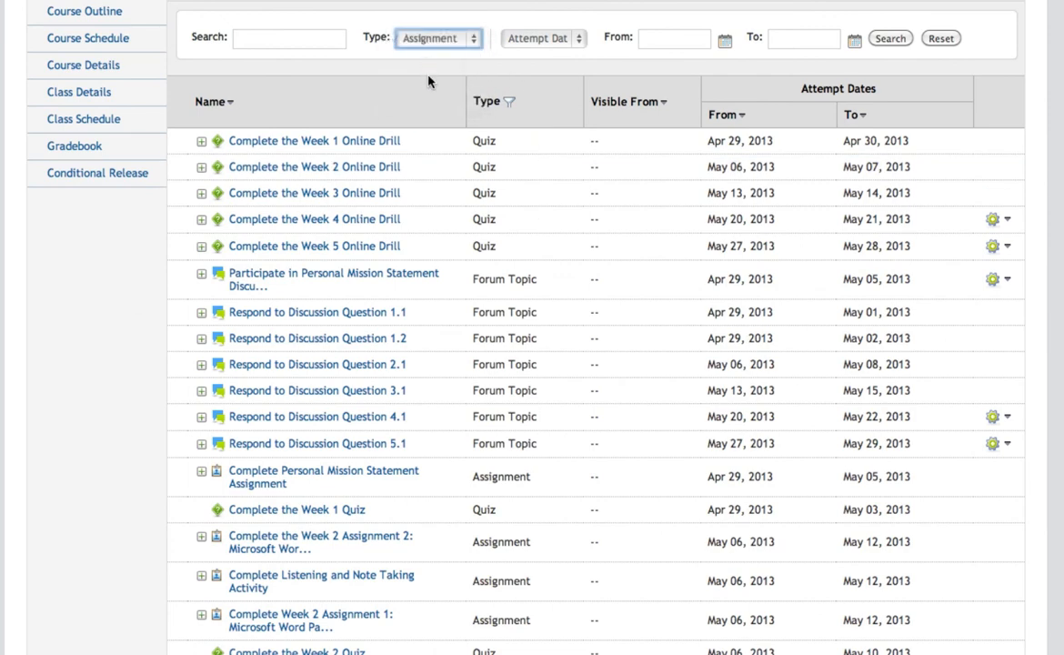
click(891, 38)
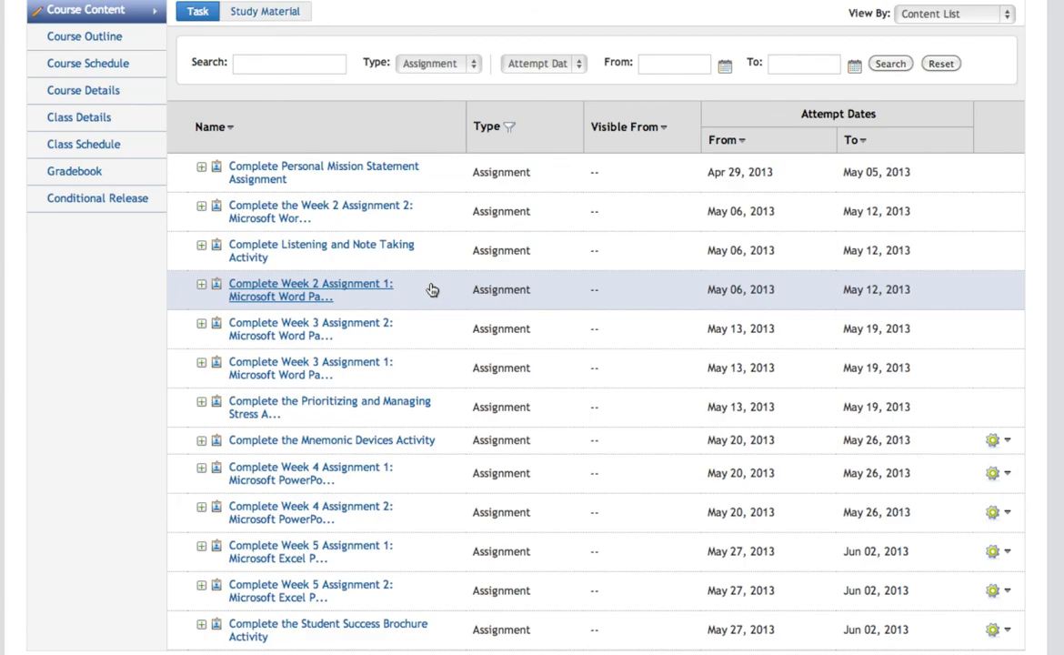
Open Complete the Week 2 Assignment 2: Microsoft Word Part B and bring its student submissions into view.
click(376, 208)
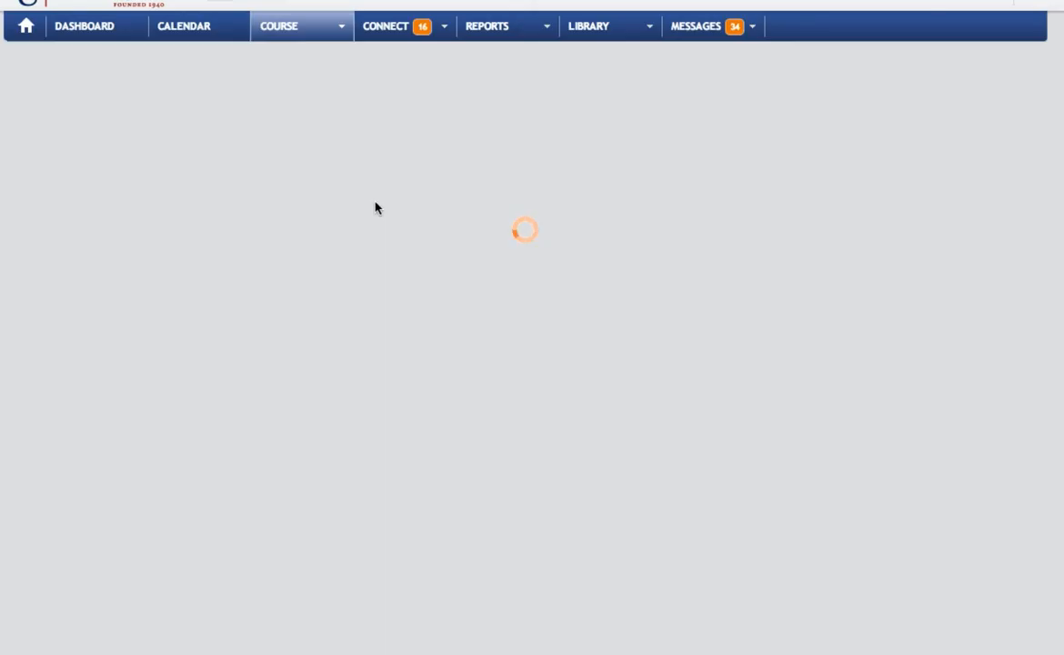
scroll(376, 209, down, 3)
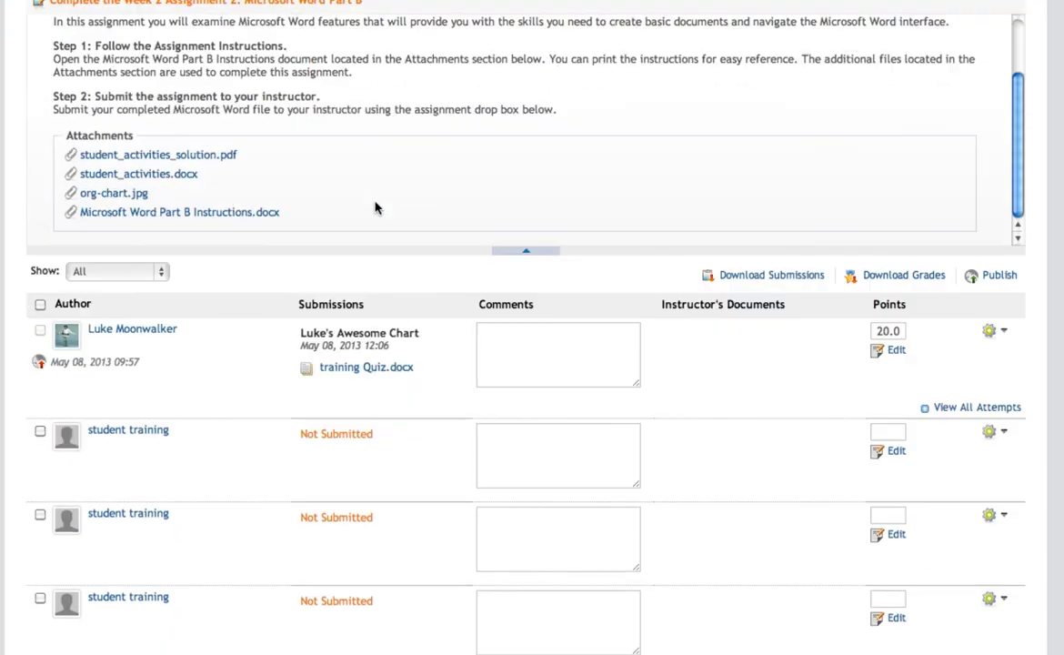
scroll(421, 308, down, 1)
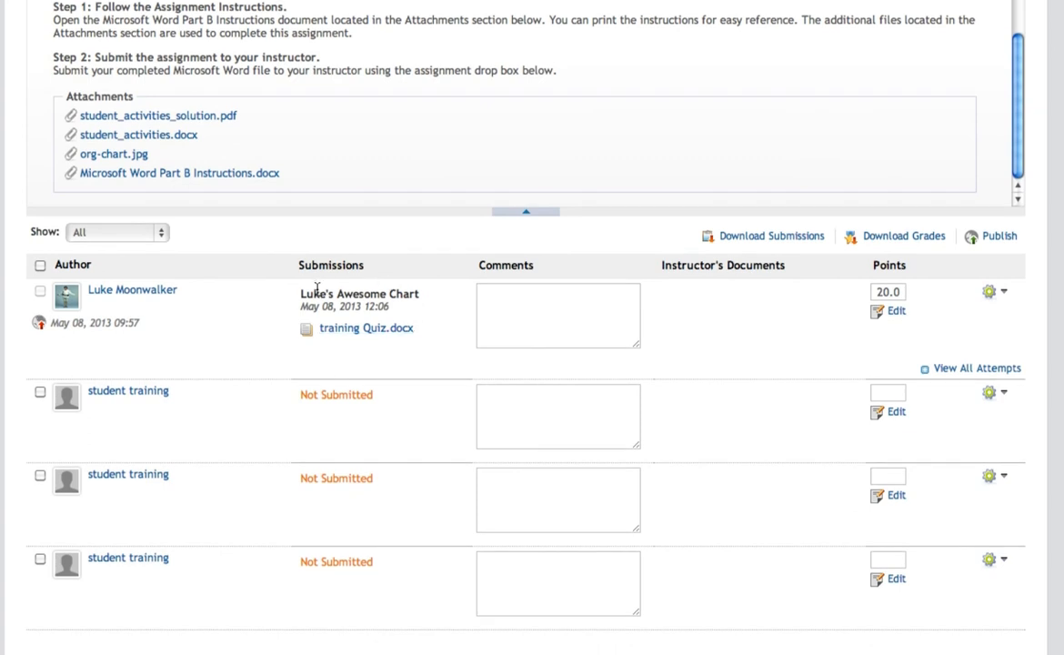
Download the Week 2 Assignment 2 submissions and activate the first student's comment box.
click(512, 313)
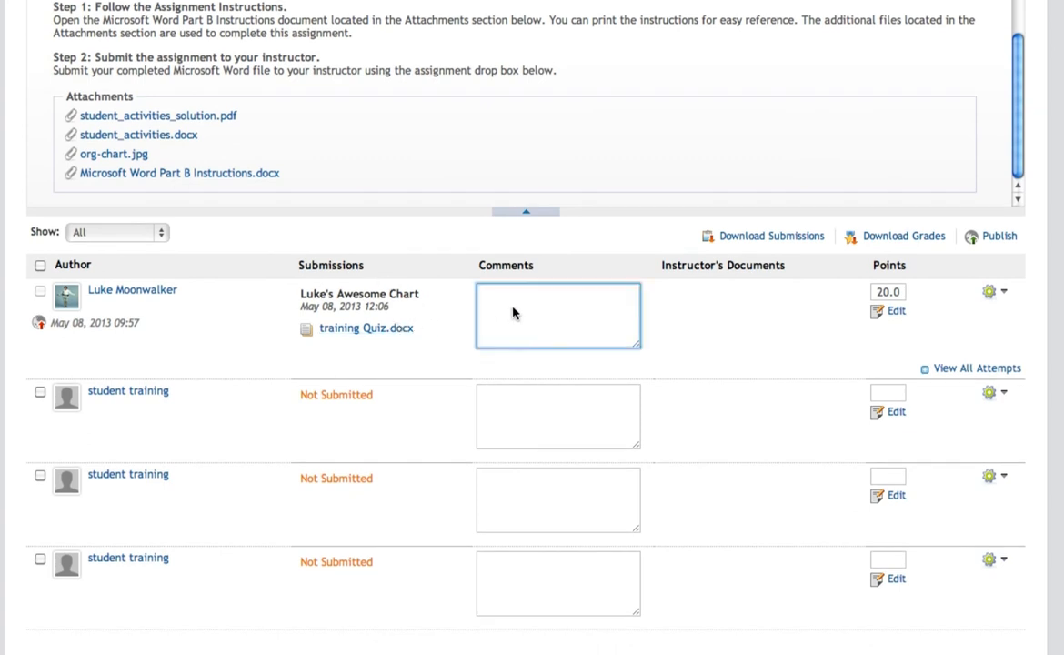
click(760, 237)
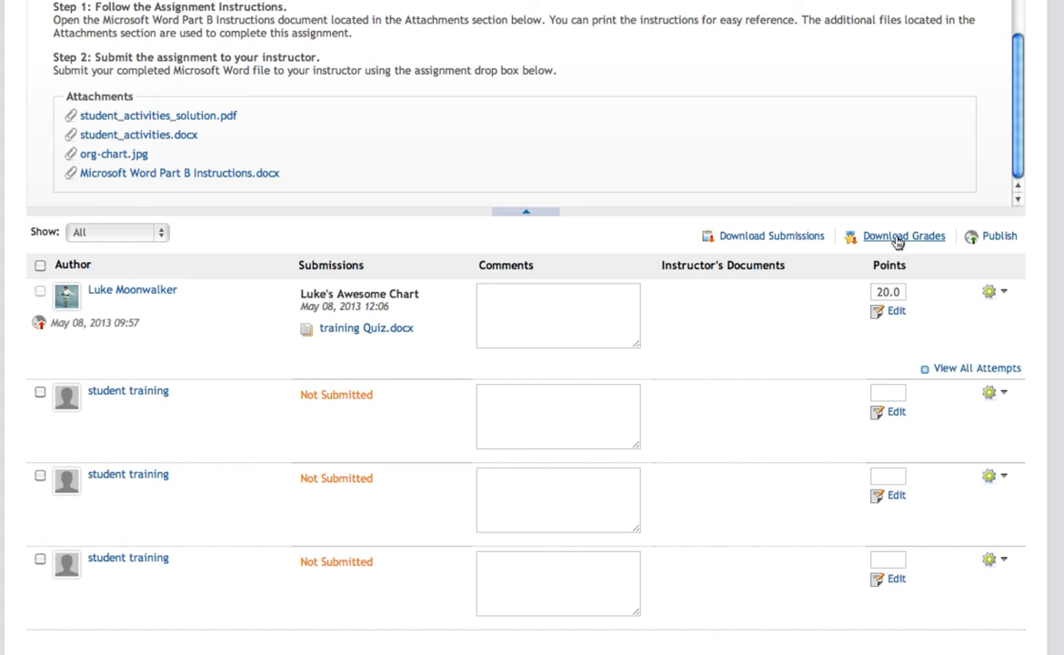
click(541, 306)
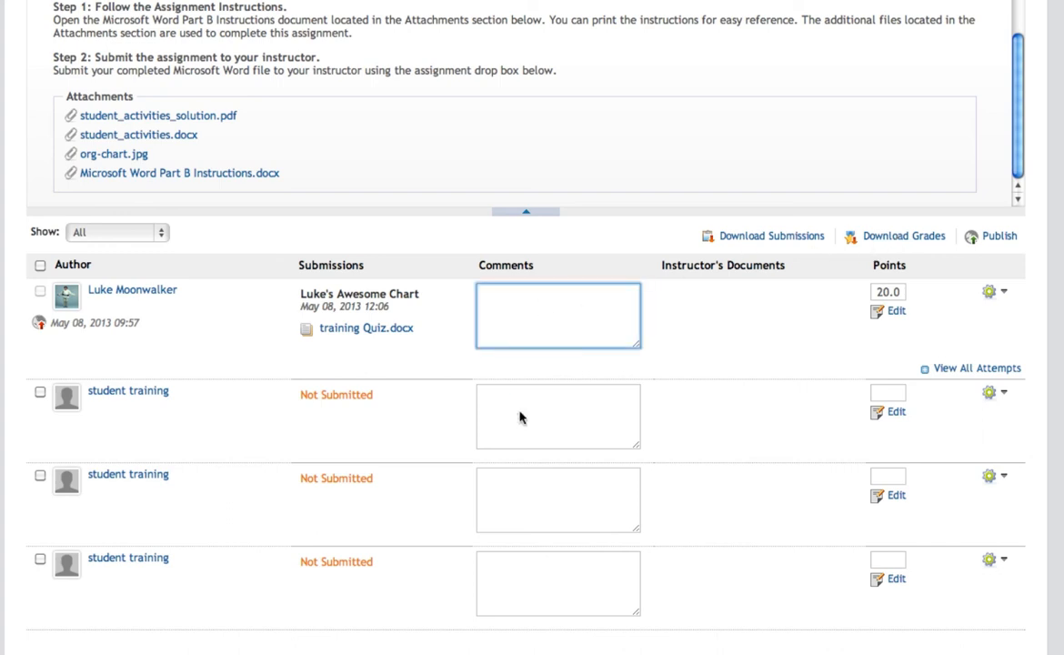